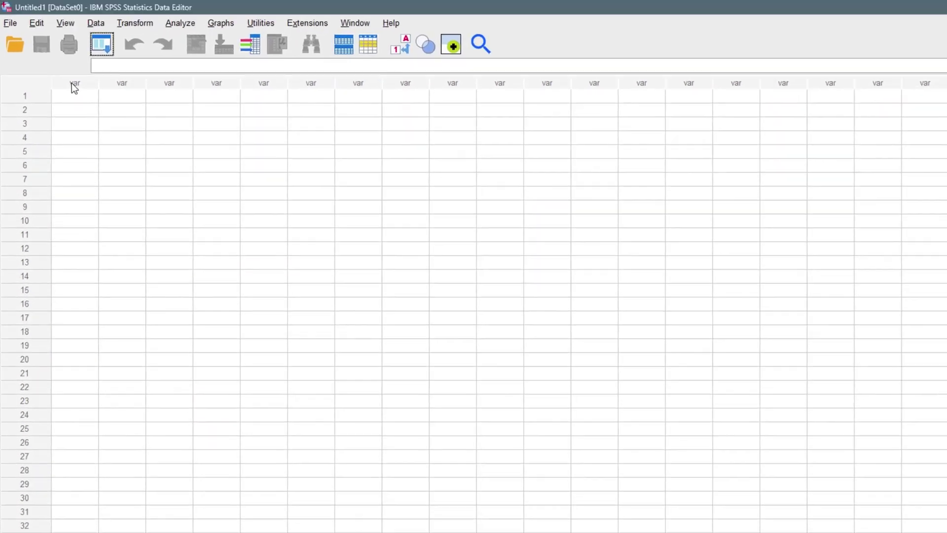
Step: Define a numeric variable named success with 0 decimals as the first variable of the dataset
double_click(72, 84)
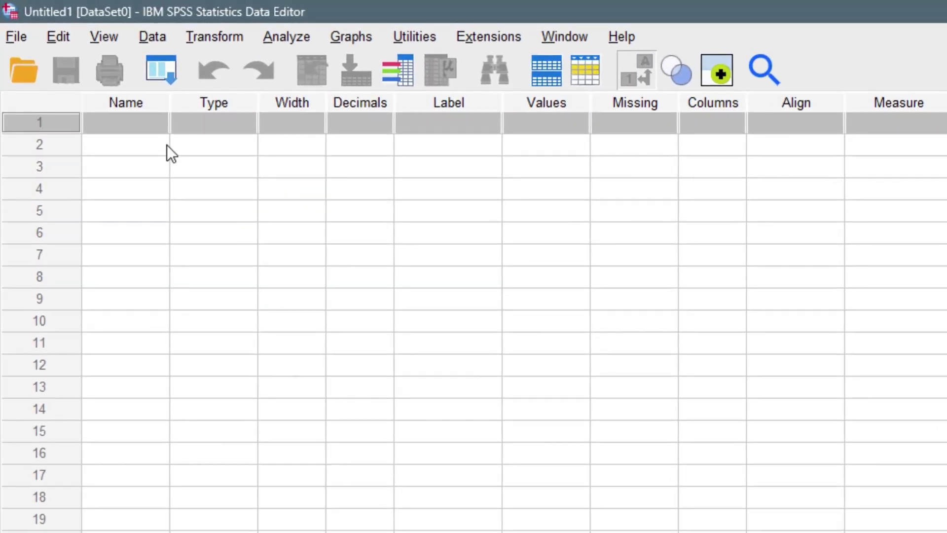
left_click(109, 125)
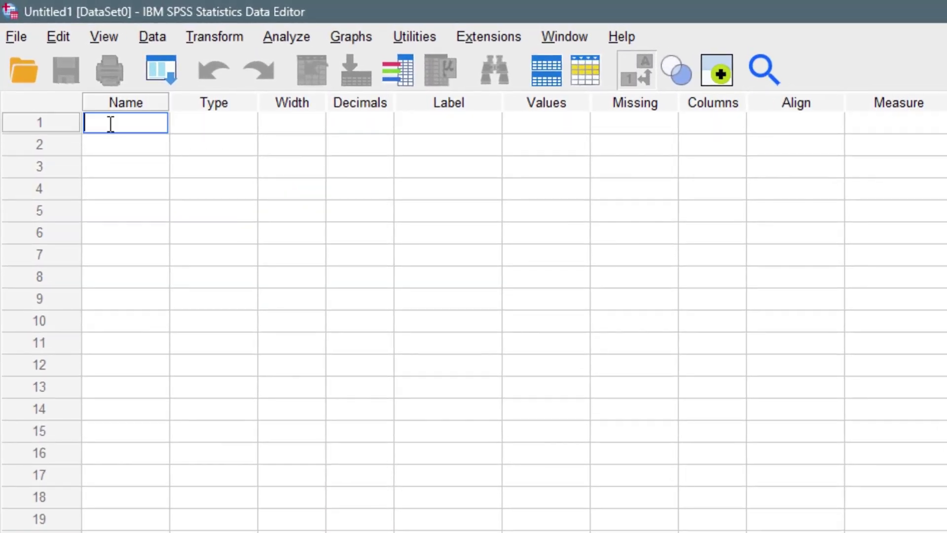
type("success")
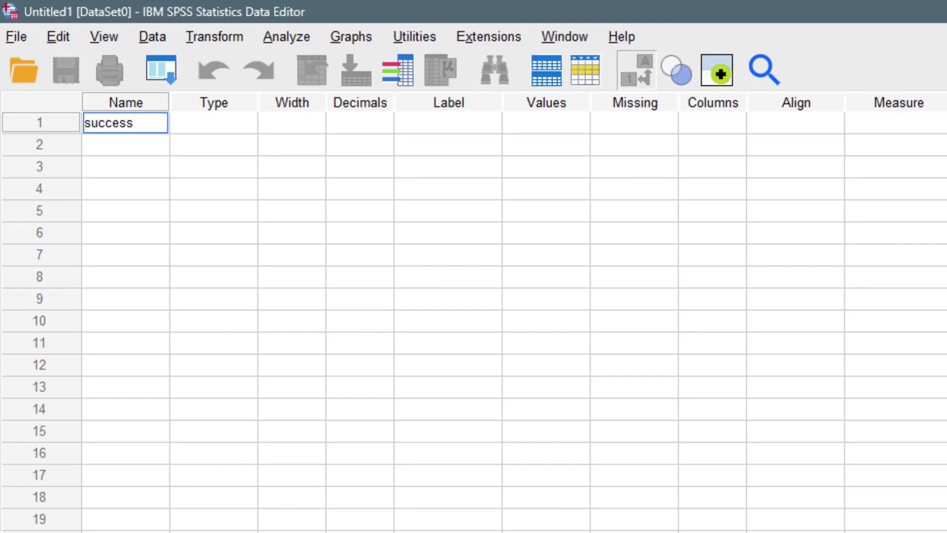
key("Return")
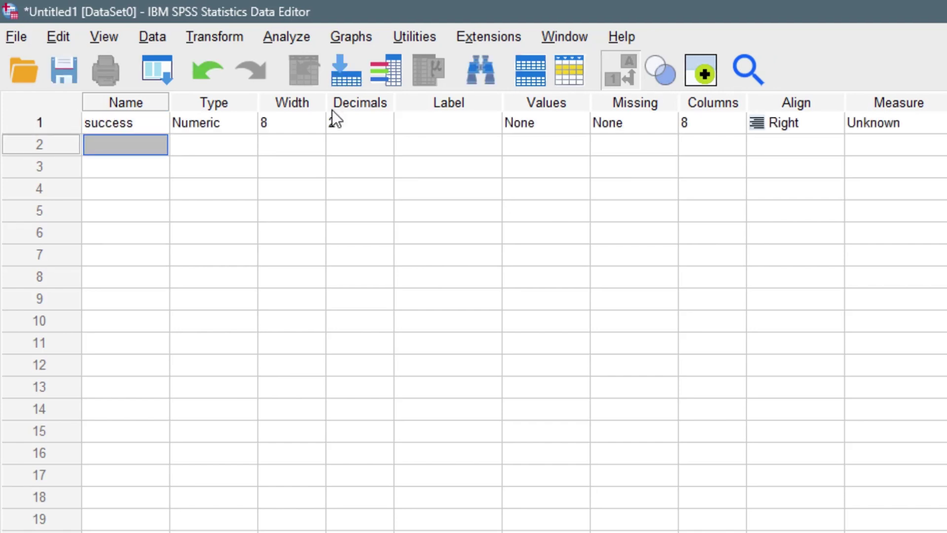
left_click(377, 123)
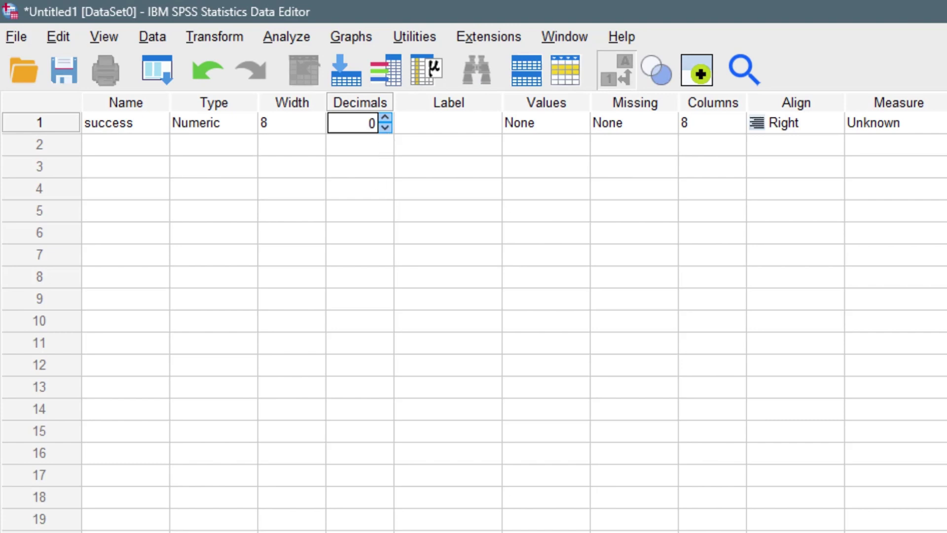
Step: Enter the whole numbers 0 to 20 in rows 1 to 21 of the success column
key("ctrl+t")
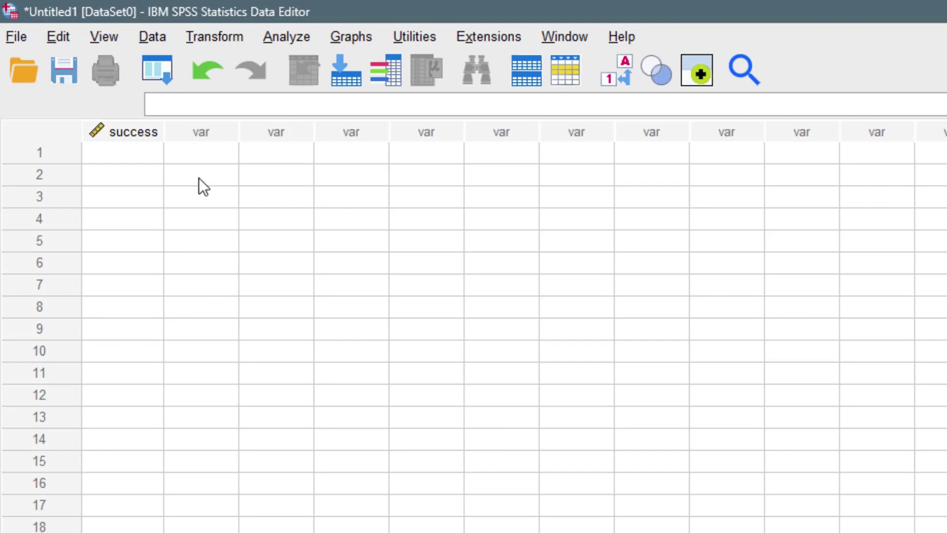
left_click(146, 158)
type("0")
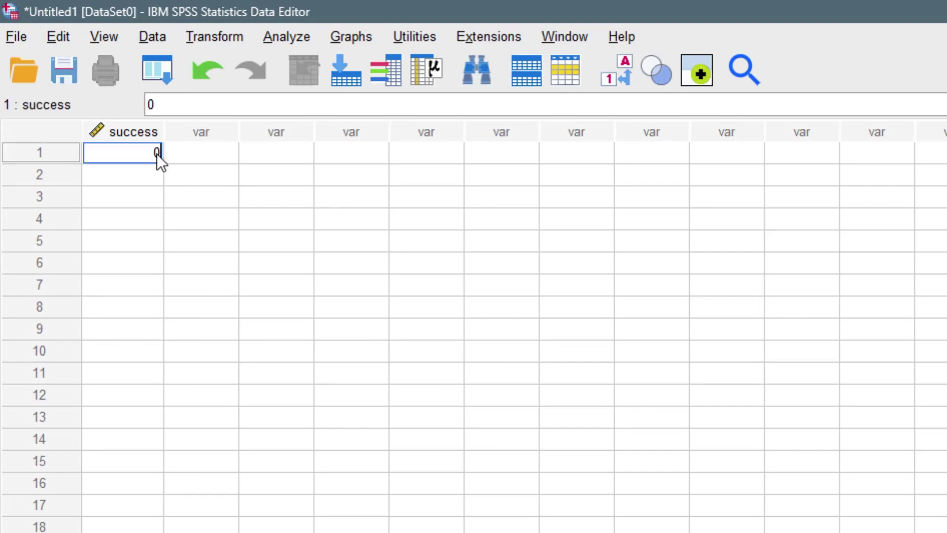
key("Return")
type("1")
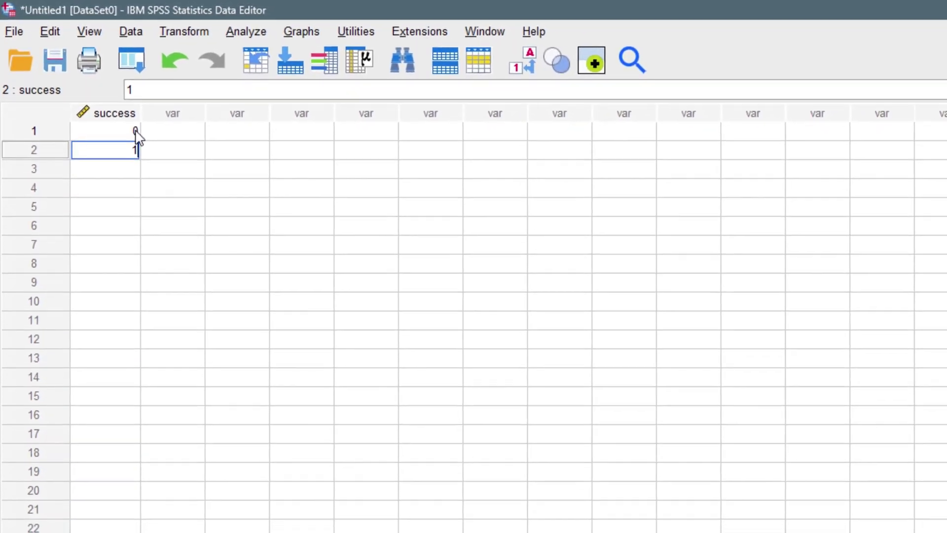
key("Return")
type("2 3 ")
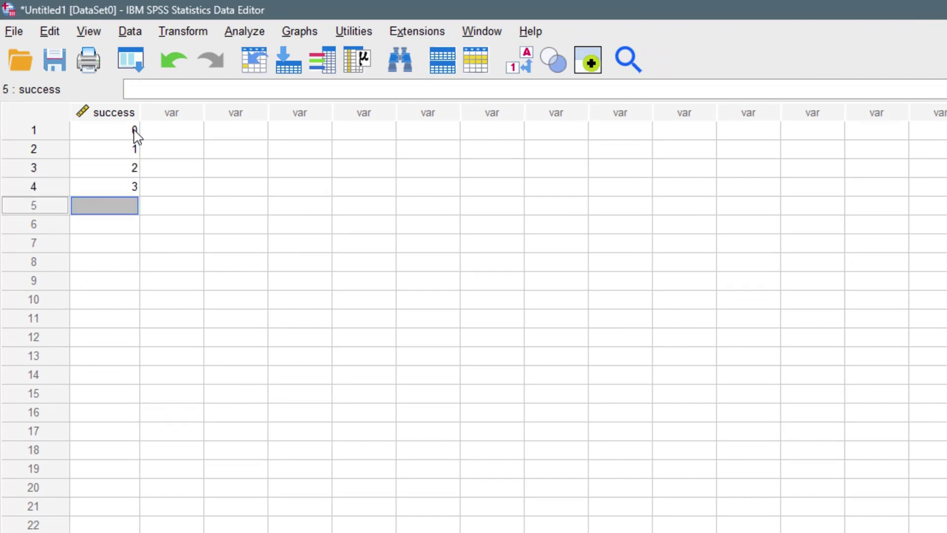
type("4 5 6 7 8 9 10 11 12 13 14 15")
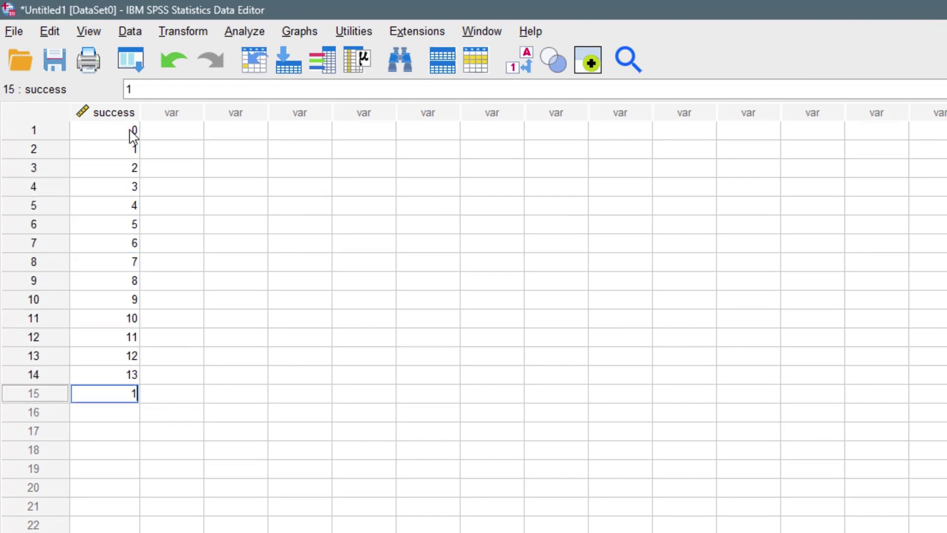
type(" 16 17 18 19 20")
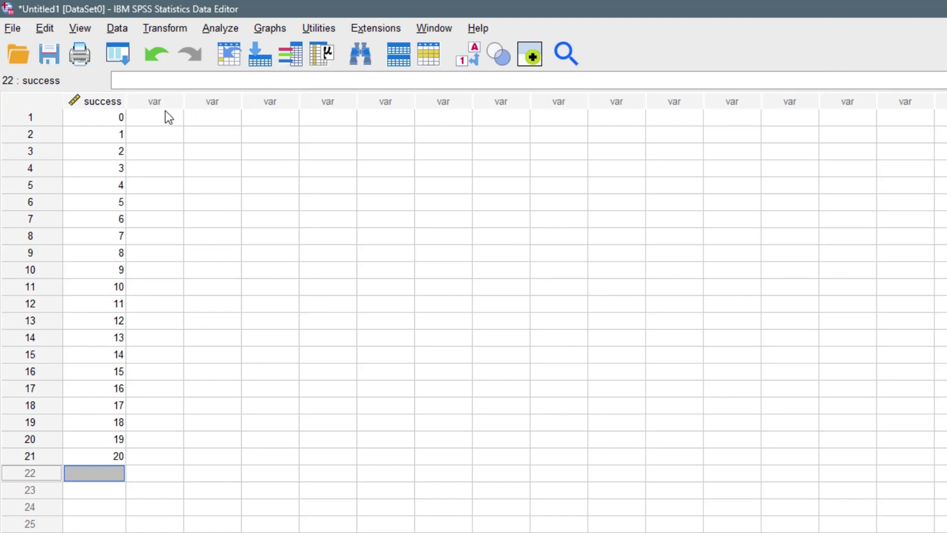
Step: Start a Compute Variable transformation with Ppoisson as the target variable
left_click(164, 29)
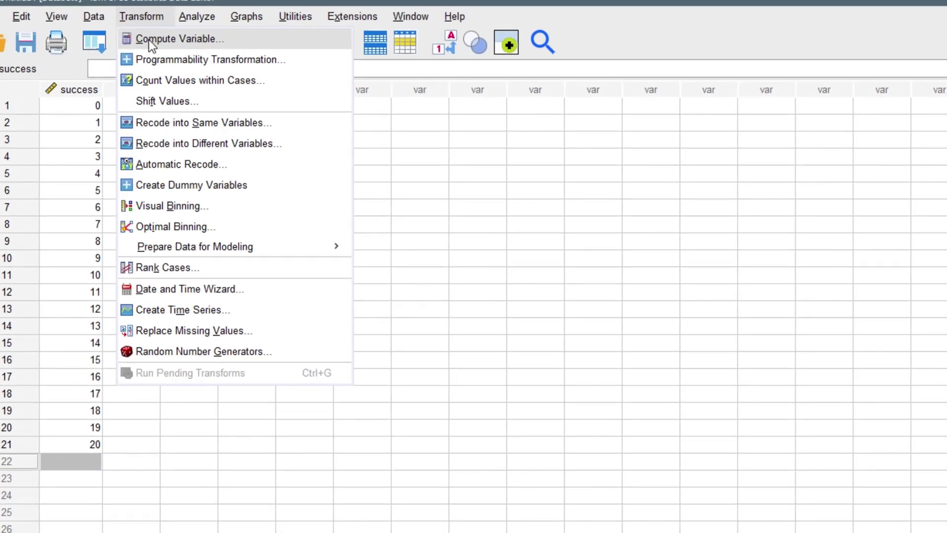
left_click(173, 52)
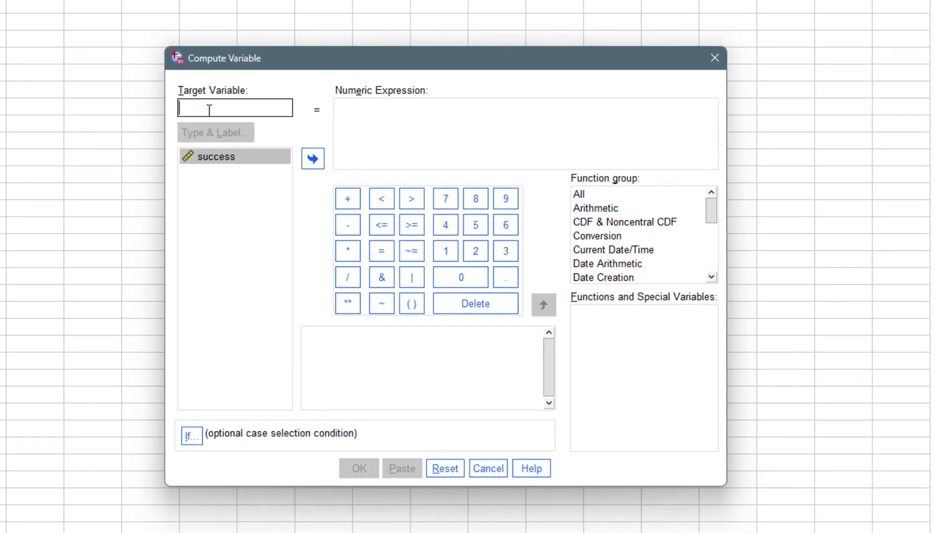
type("P")
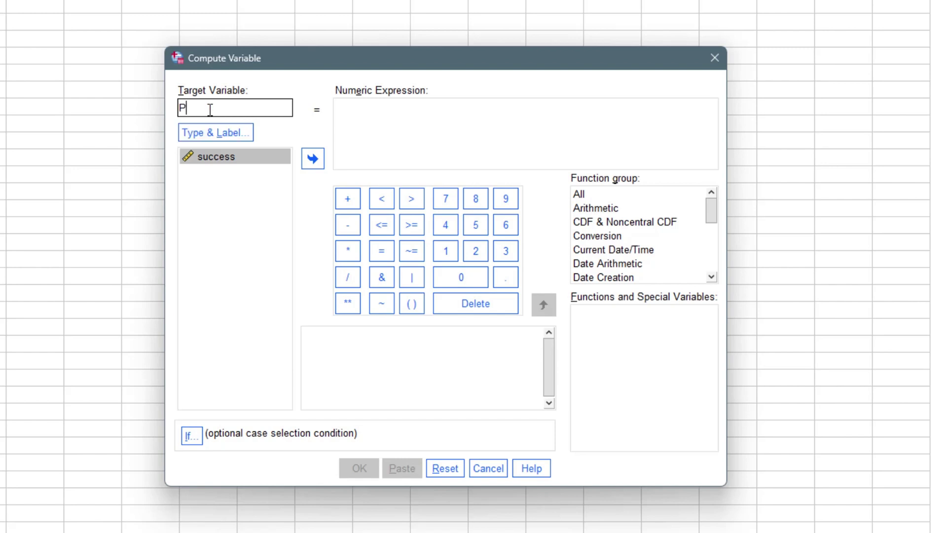
type("poisson")
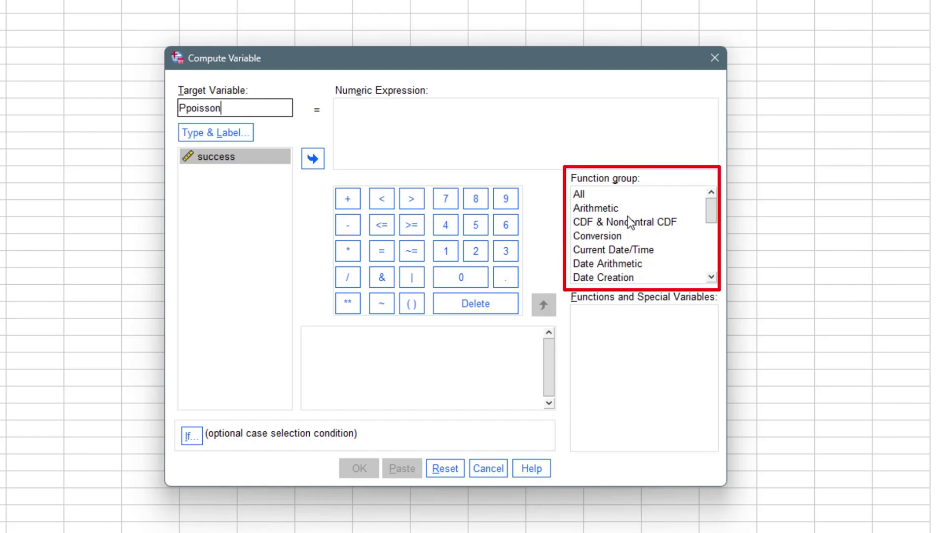
Step: Insert the Pdf.Poisson function from the group of all functions into the numeric expression
left_click(605, 195)
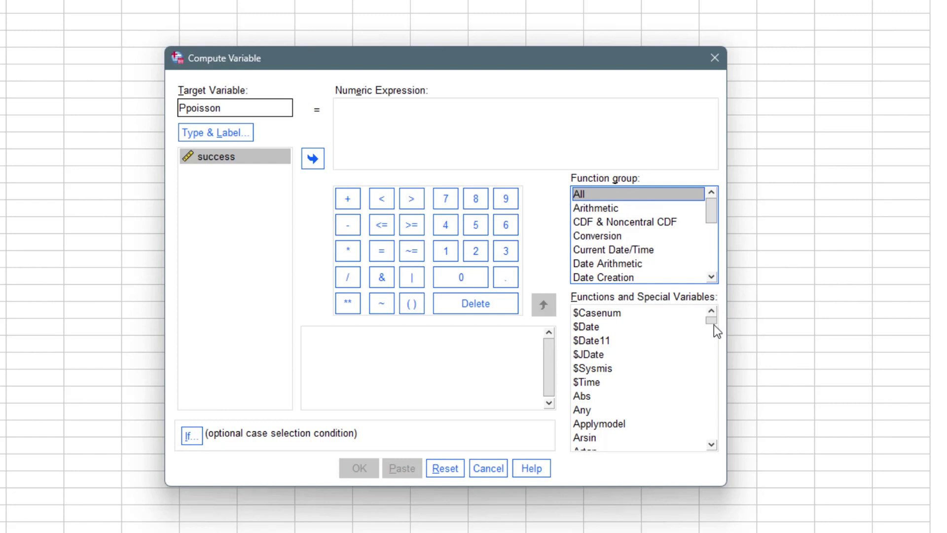
left_click_drag(712, 320, 717, 399)
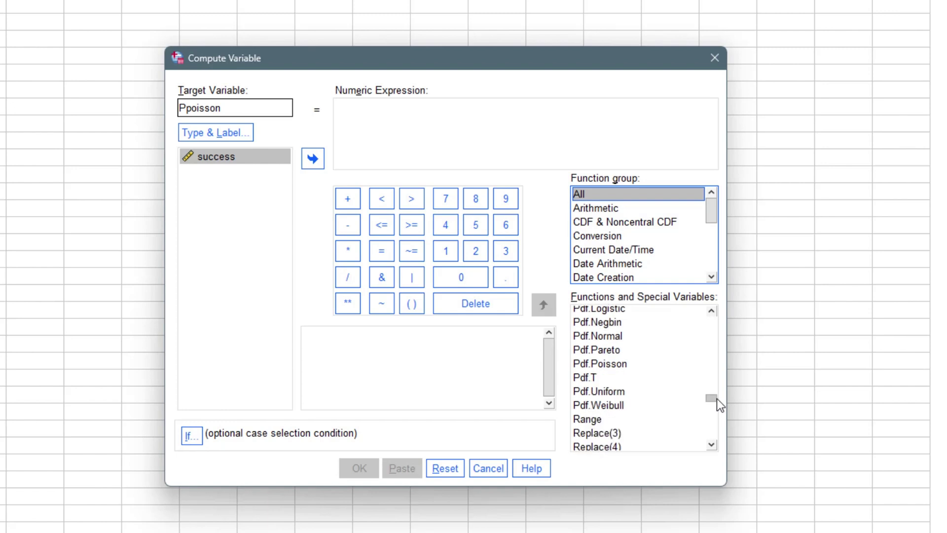
left_click(591, 363)
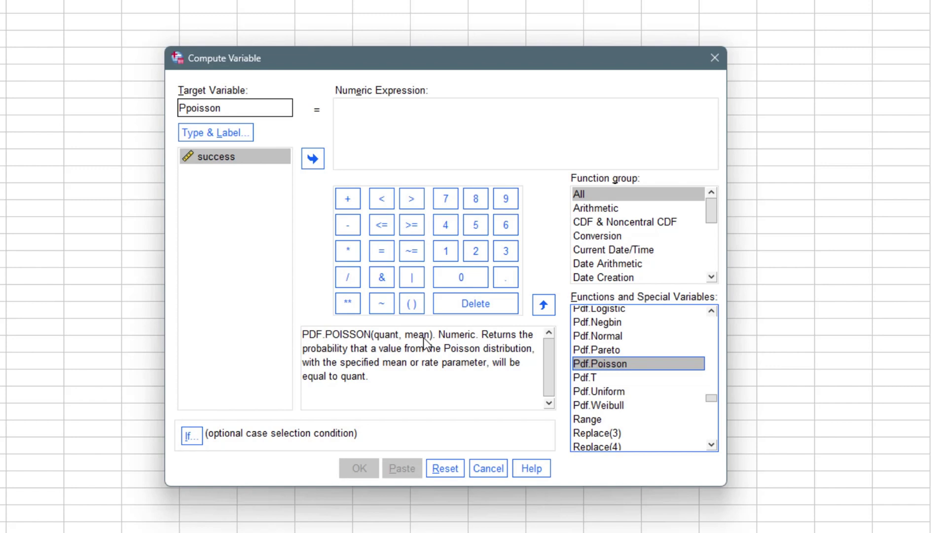
double_click(632, 365)
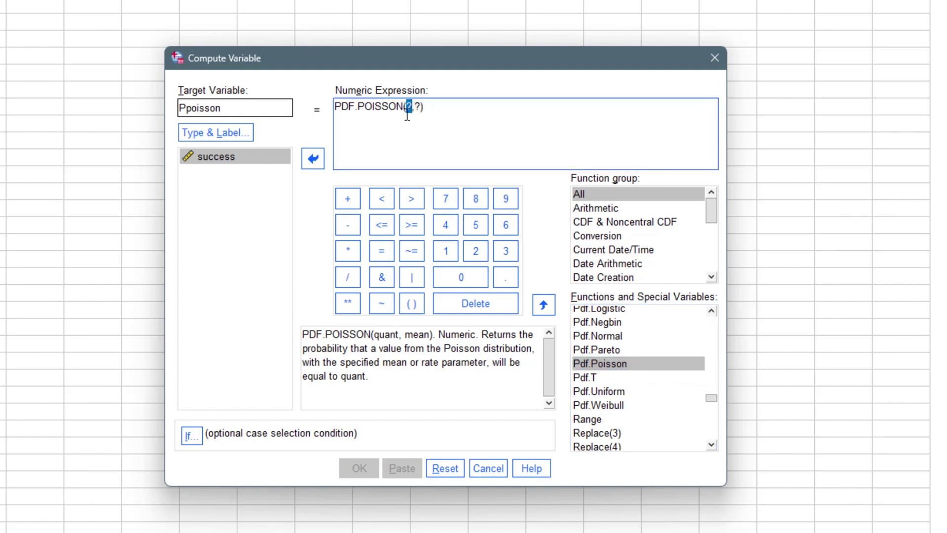
Step: Complete the expression as PDF.POISSON(success,5) and compute the variable
left_click(243, 155)
left_click(302, 157)
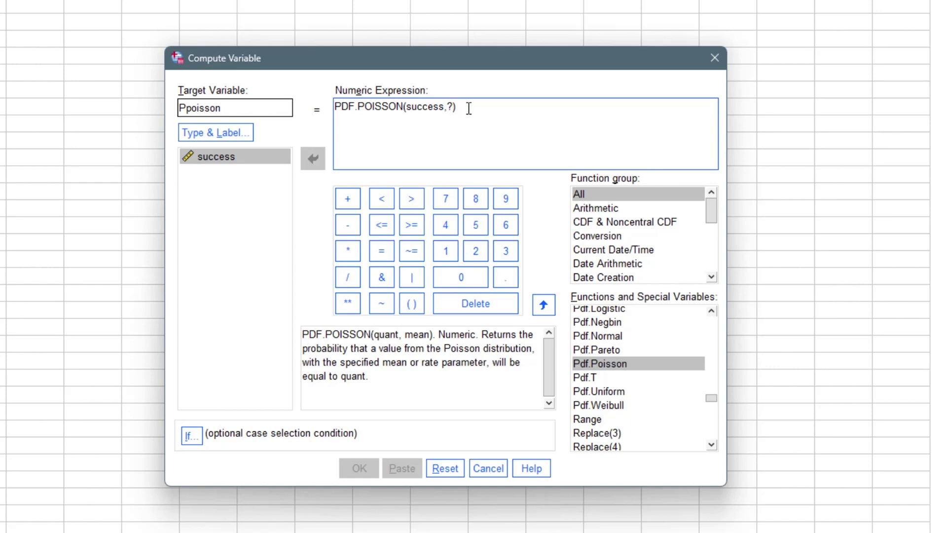
key("BackSpace")
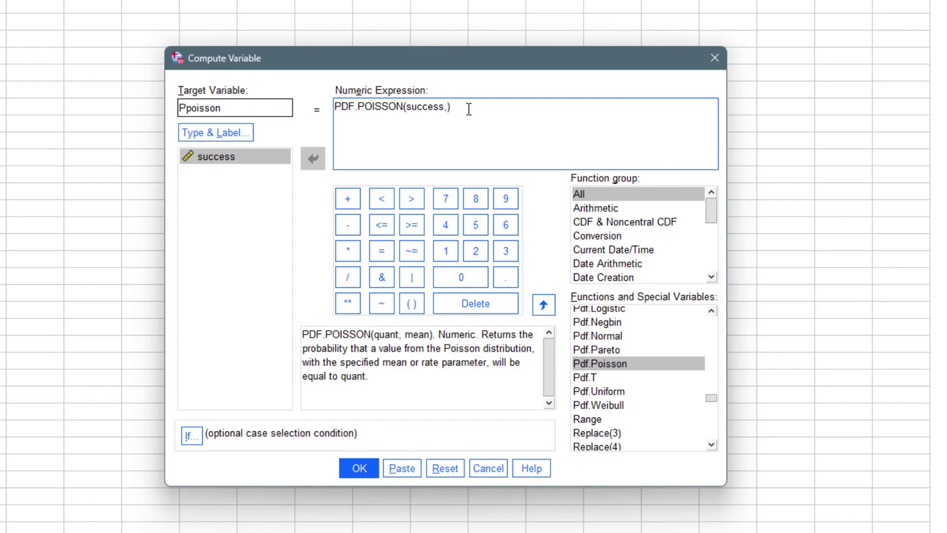
type("5")
left_click(362, 466)
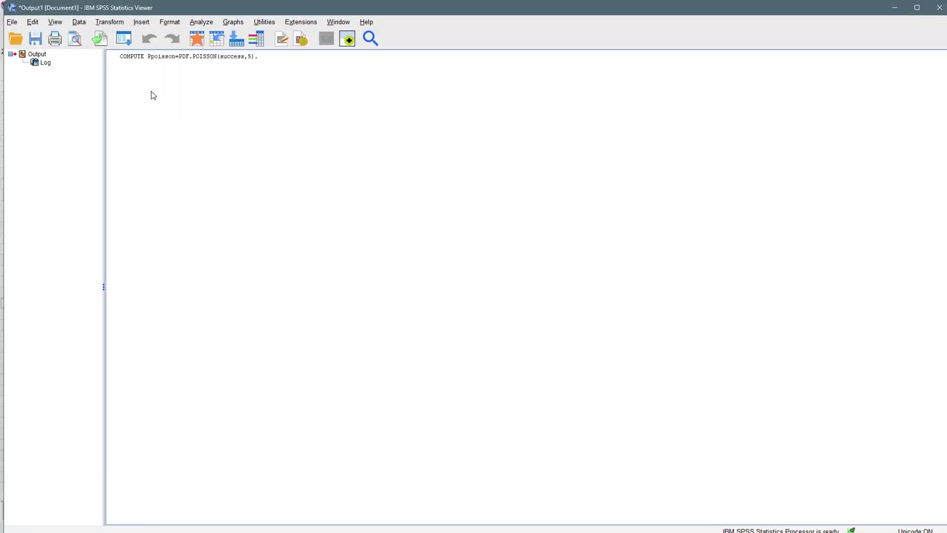
Step: Return from the output viewer to the dataset window with the computed variable
left_click(136, 65)
left_click(920, 446)
mouse_move(713, 528)
mouse_move(699, 524)
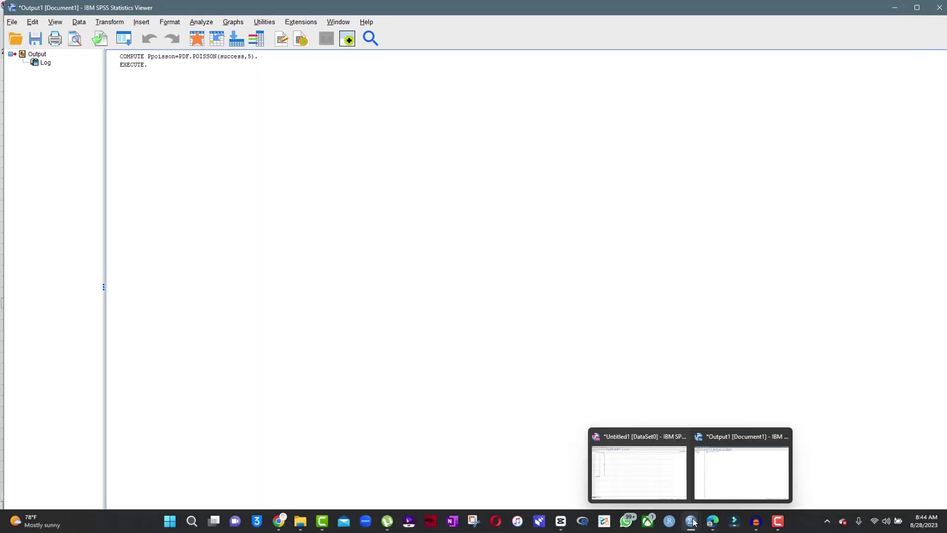
left_click(661, 481)
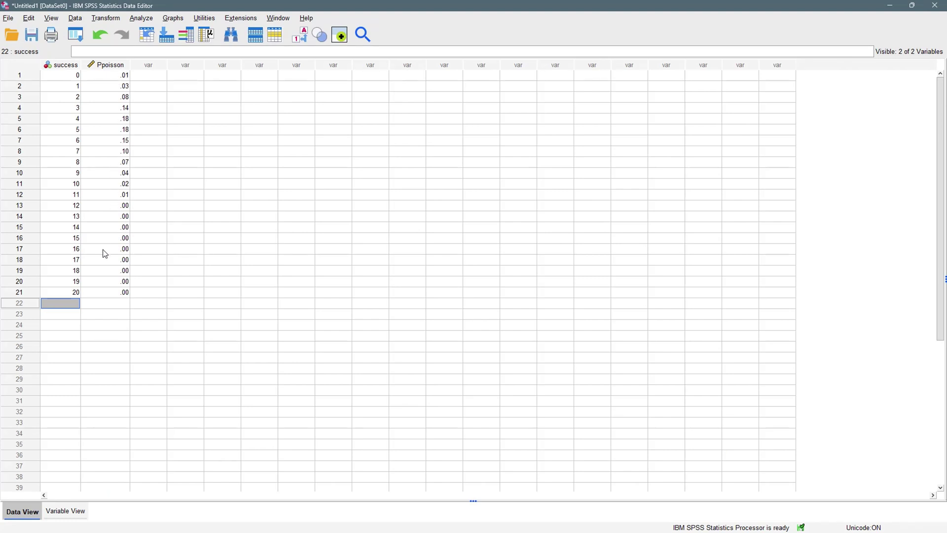
Step: Set the decimals of Ppoisson to 4 and go back to the data values
left_click(64, 511)
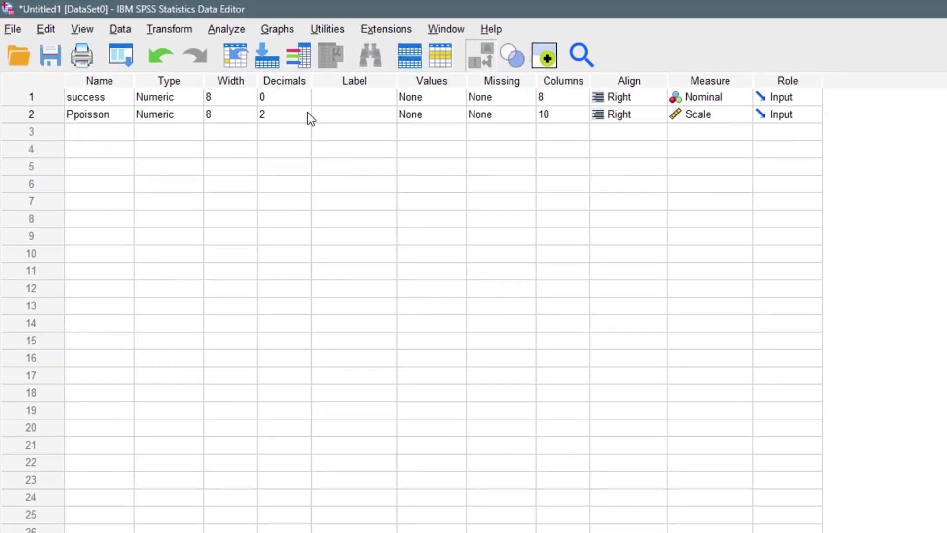
left_click(290, 107)
left_click(287, 104)
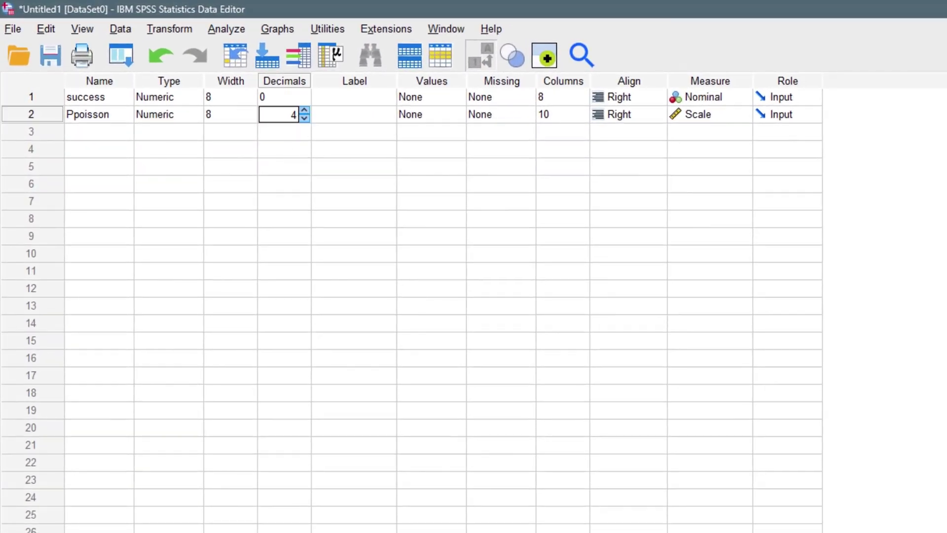
key("ctrl+t")
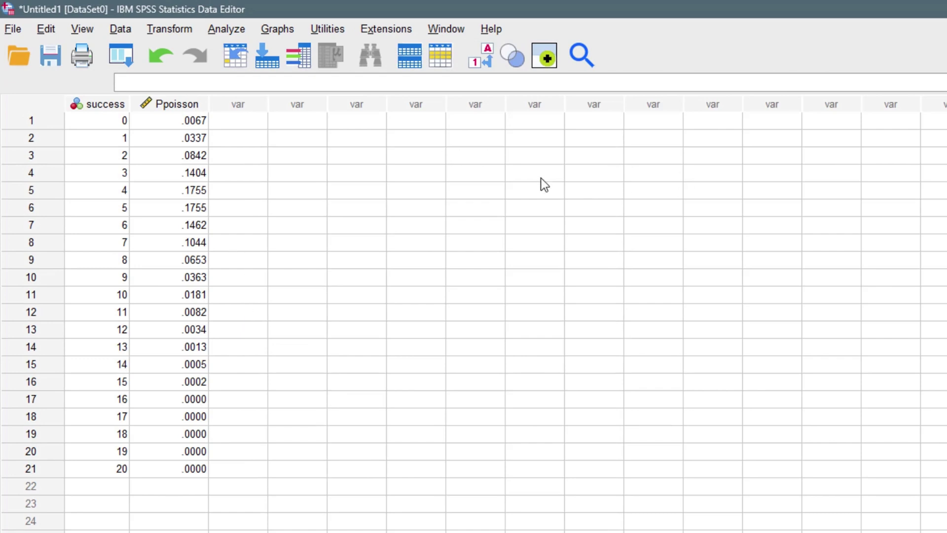
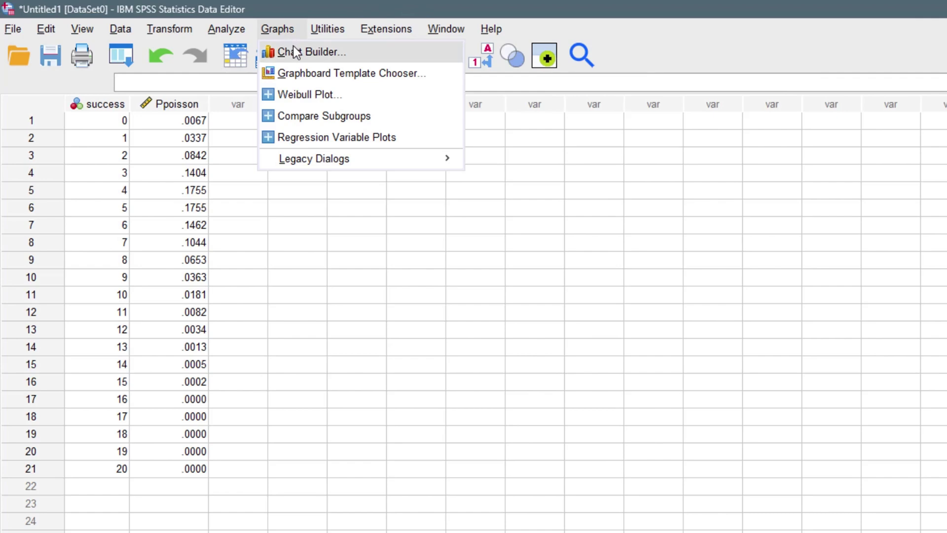
Step: Create a simple scatter plot in Chart Builder with success on the X axis and Ppoisson on the Y axis
left_click(288, 51)
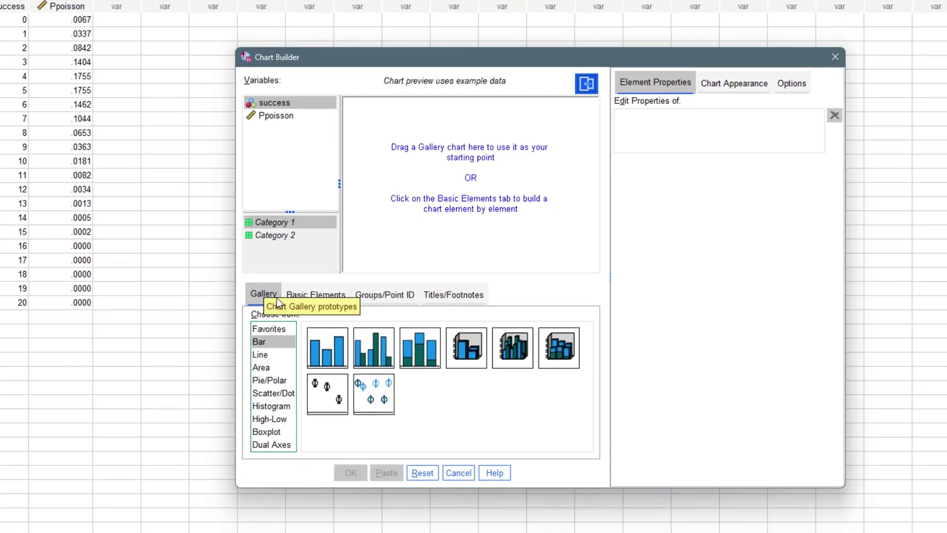
left_click(281, 395)
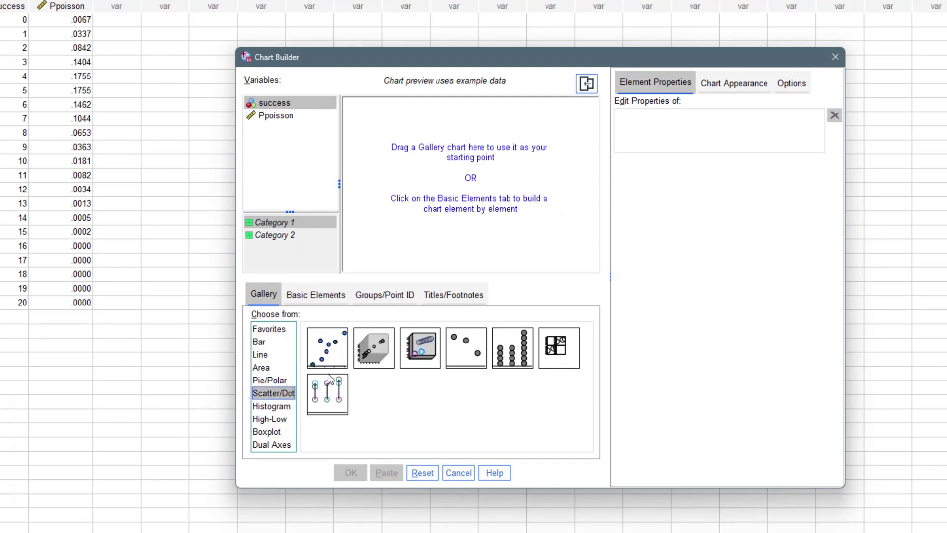
double_click(325, 352)
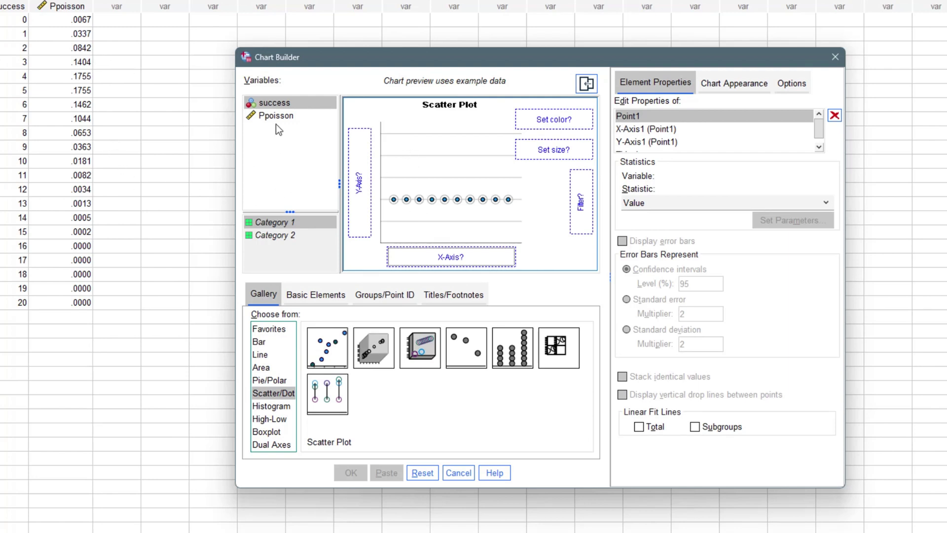
left_click_drag(269, 104, 435, 239)
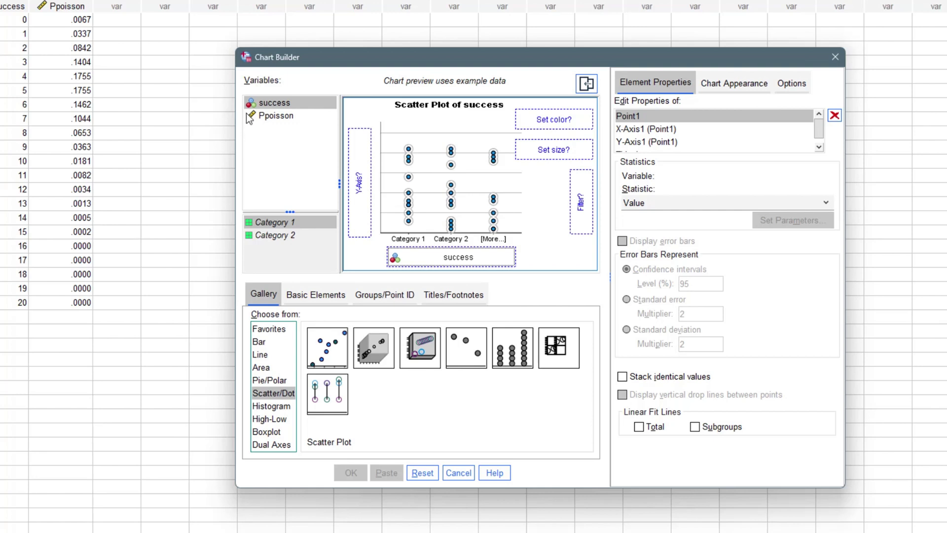
left_click_drag(252, 116, 360, 171)
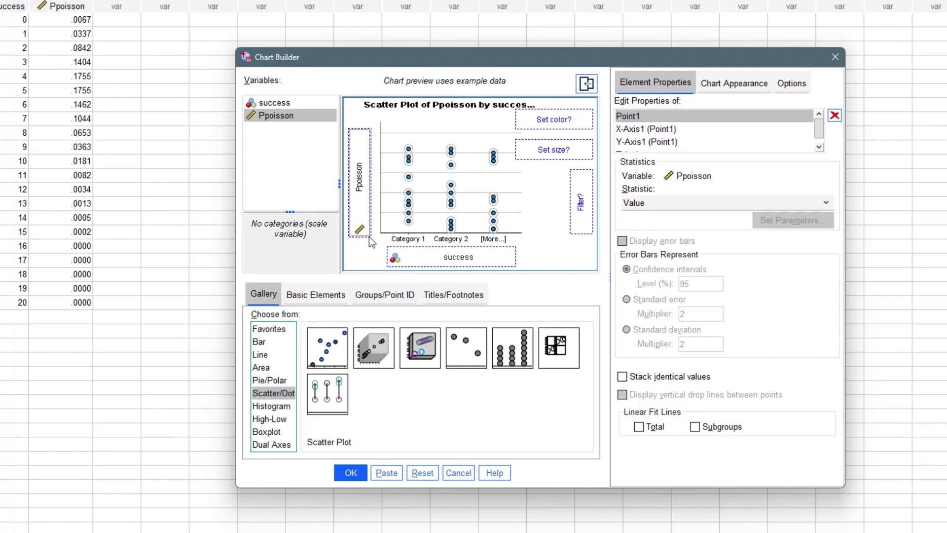
left_click(346, 474)
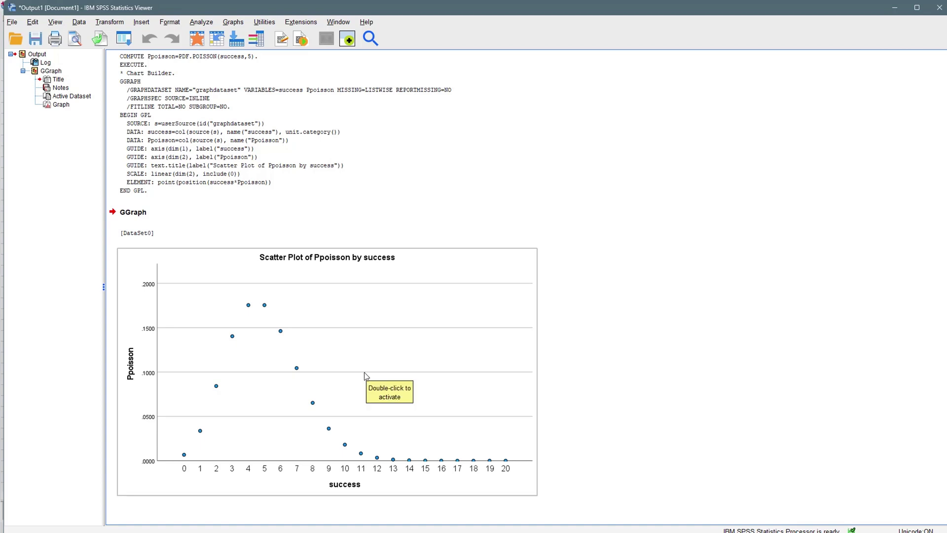
Step: Add a straight interpolation line through the points of the Ppoisson scatter plot and close the chart editor
double_click(388, 346)
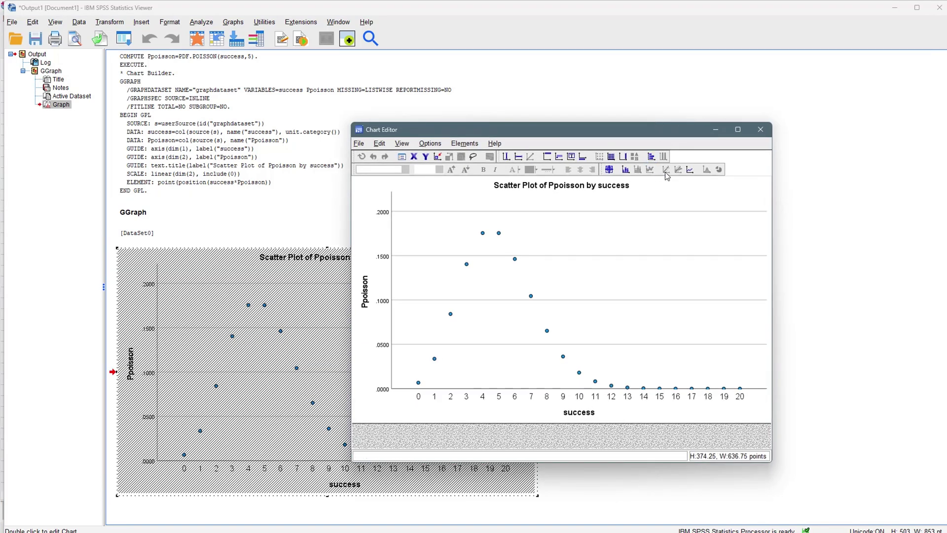
left_click(690, 169)
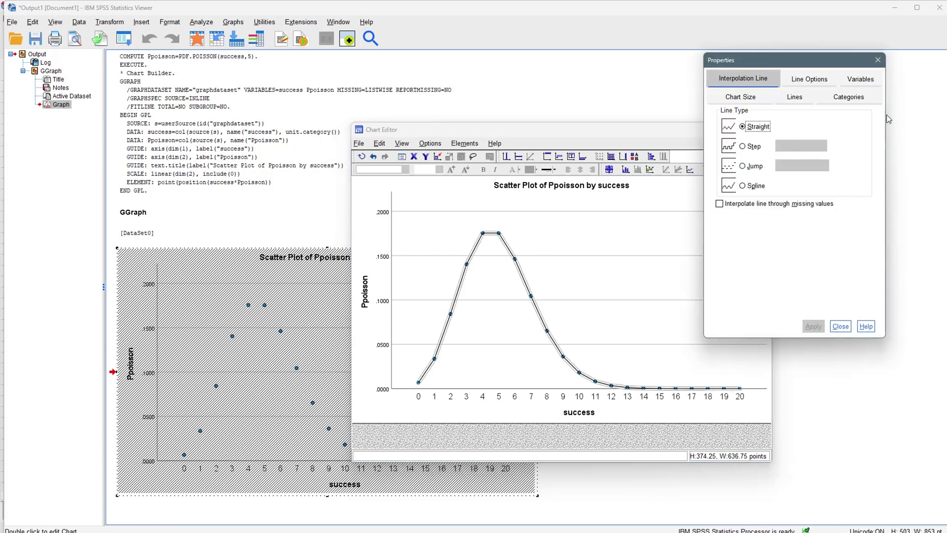
left_click(876, 61)
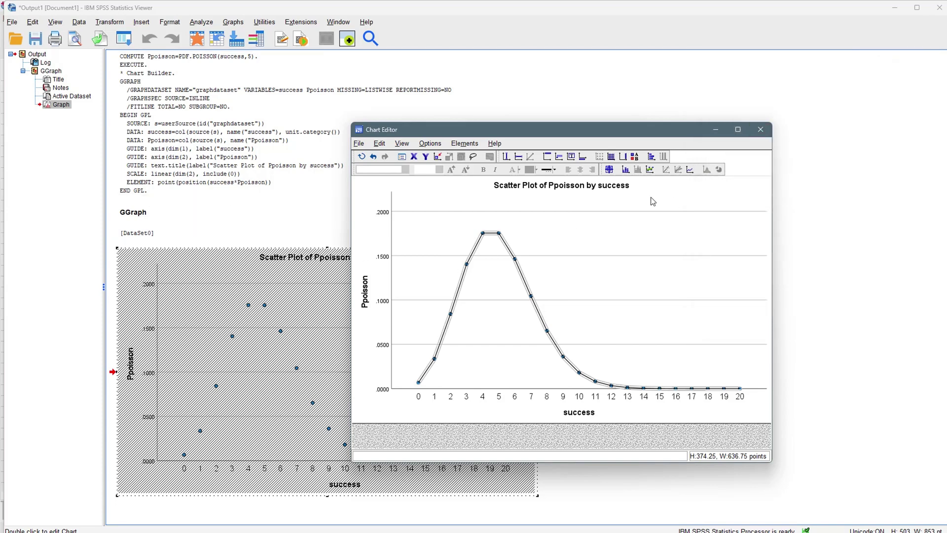
left_click(761, 129)
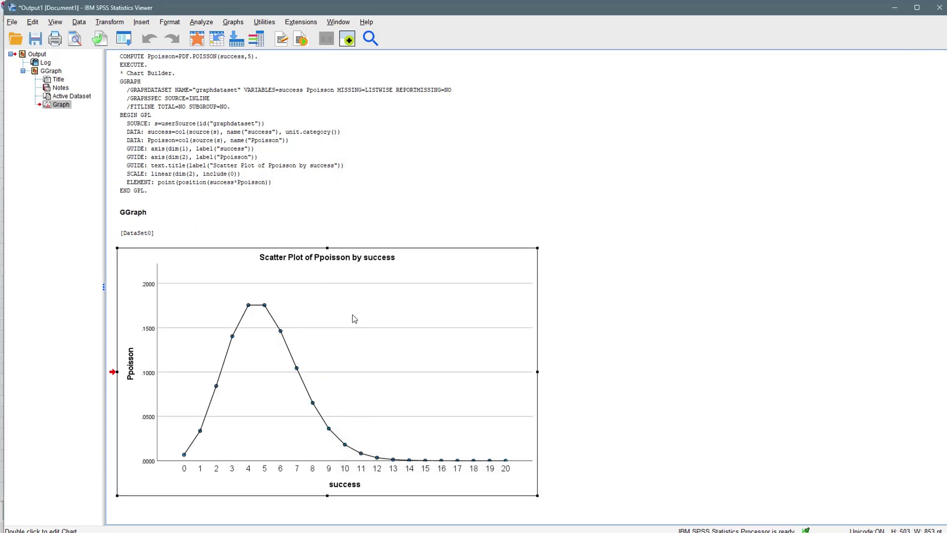
Step: Reopen the scatter plot for editing, hide its grid lines and close the chart editor
double_click(354, 319)
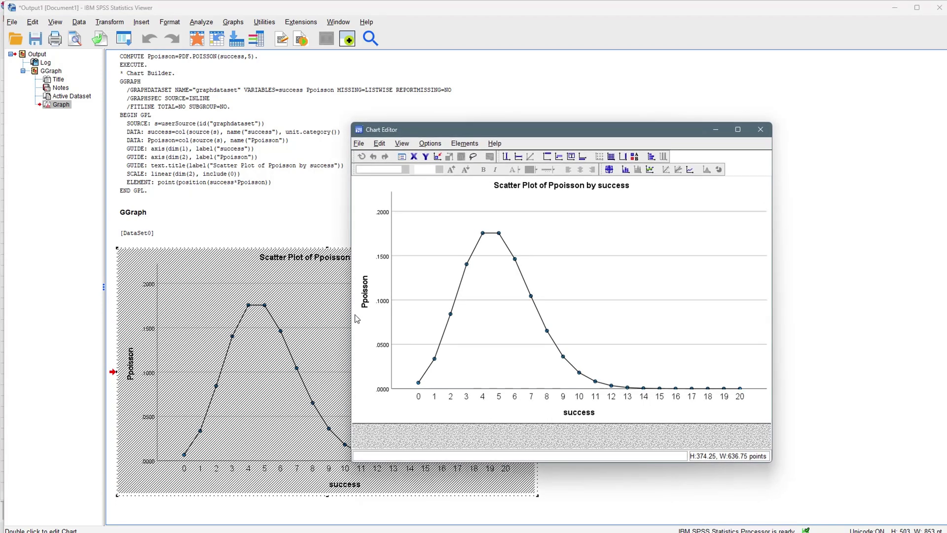
left_click(502, 238)
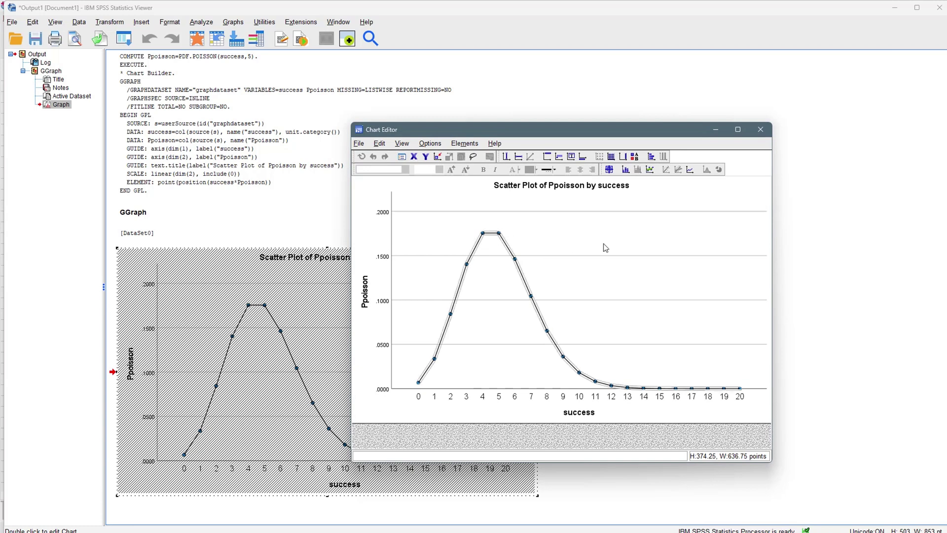
left_click(572, 233)
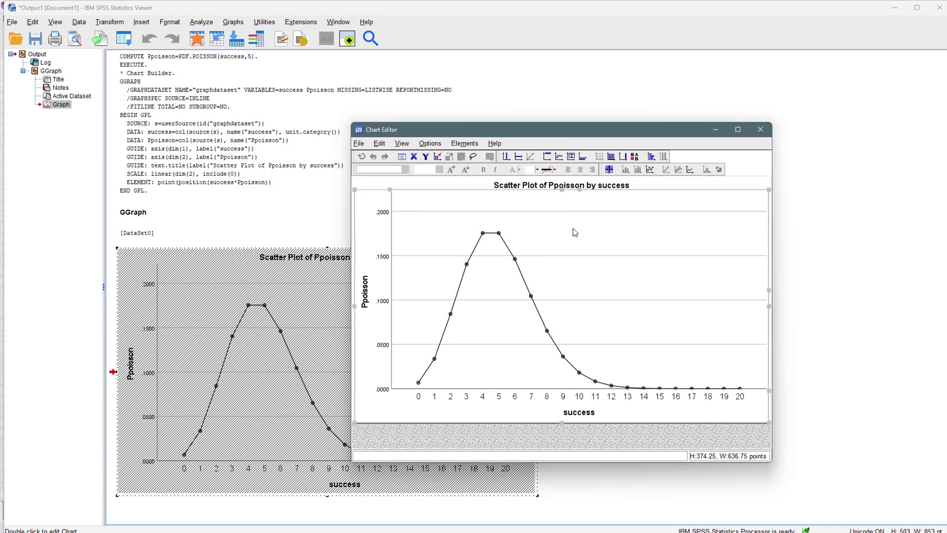
right_click(575, 232)
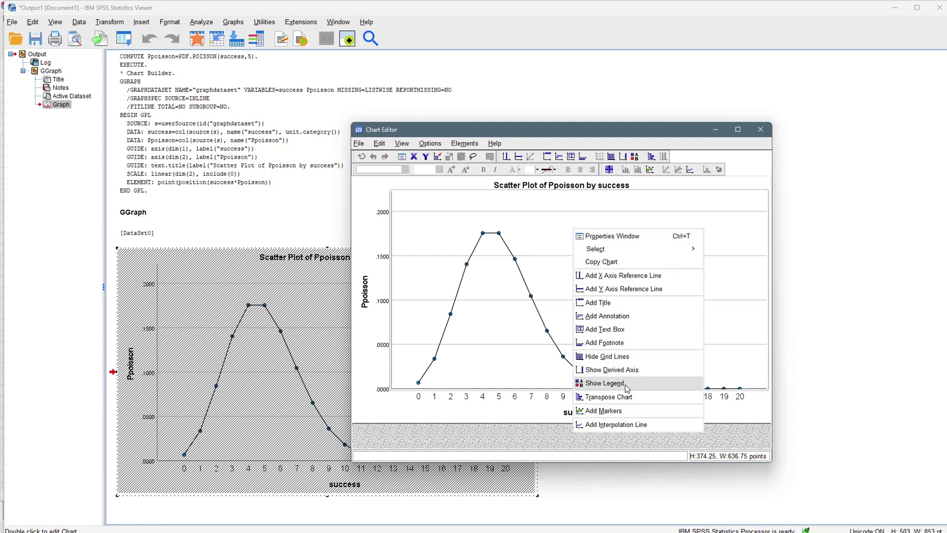
left_click(622, 357)
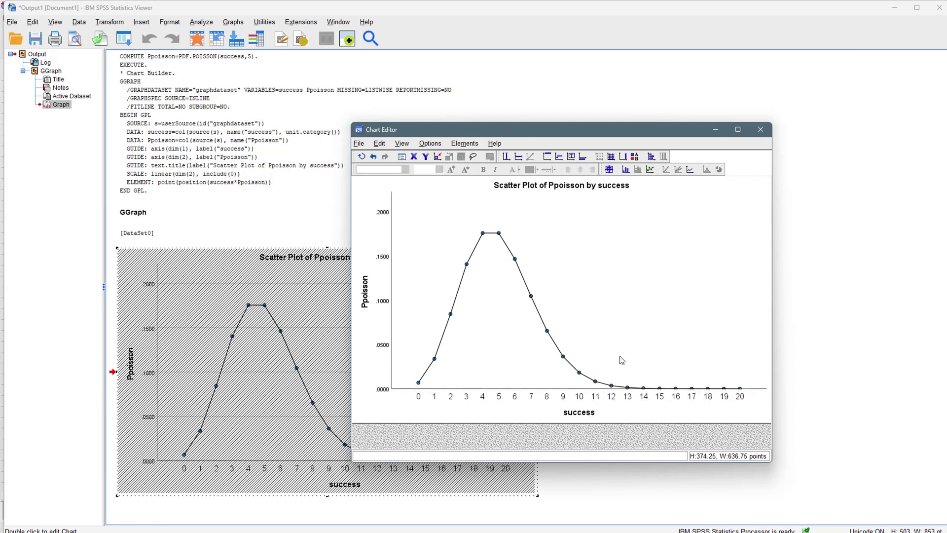
left_click(503, 239)
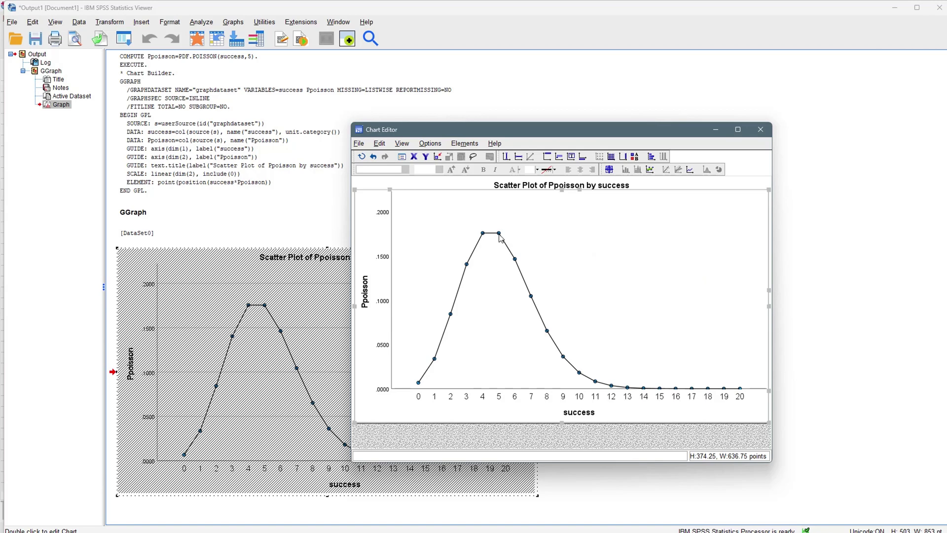
left_click(761, 129)
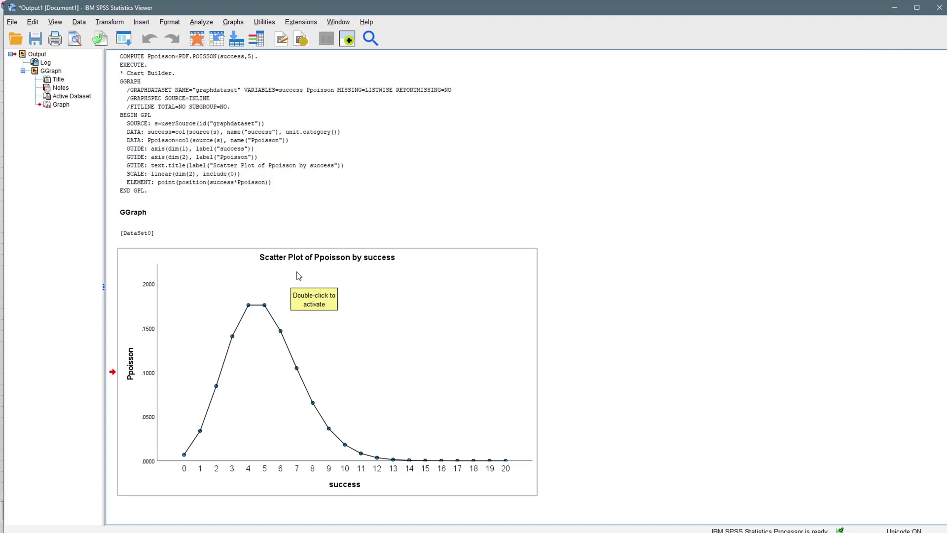
Step: Return from the output viewer to the dataset window with the success and Ppoisson values
left_click(535, 240)
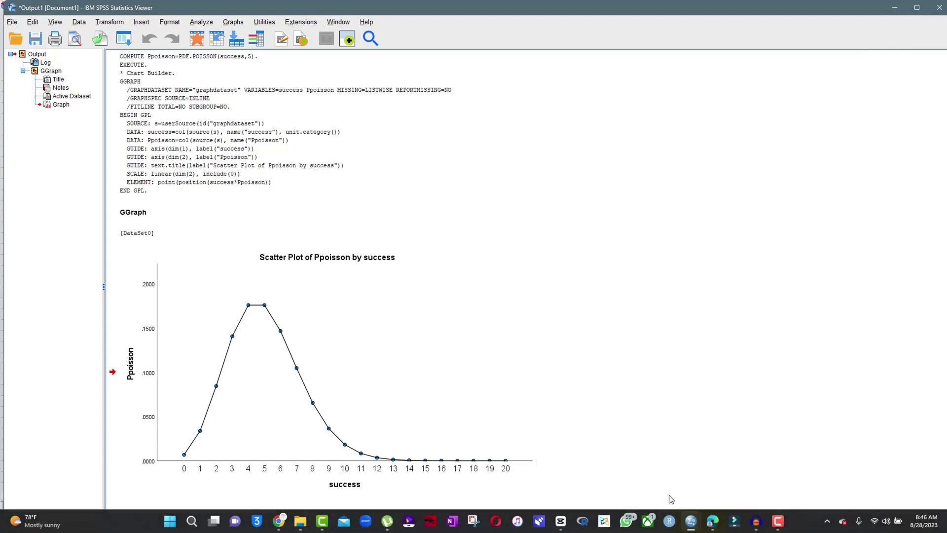
mouse_move(692, 528)
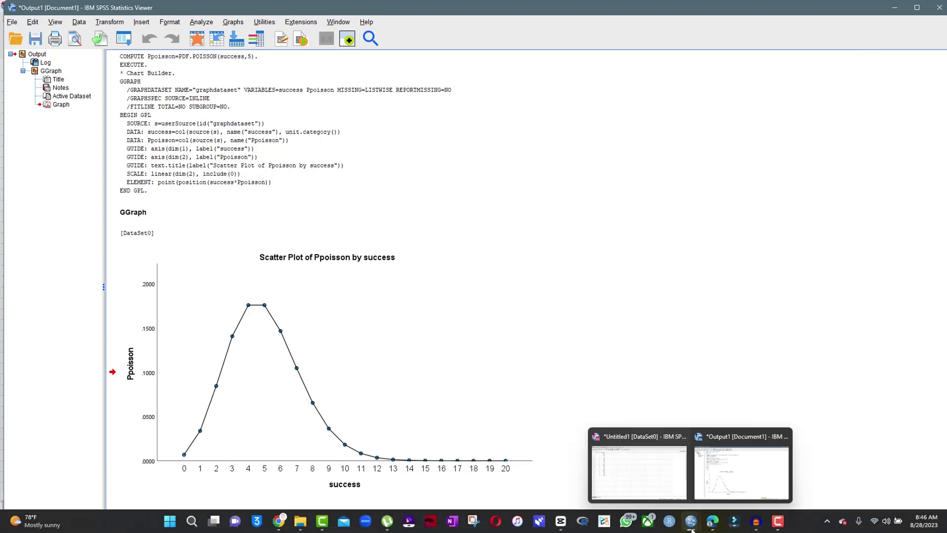
left_click(659, 482)
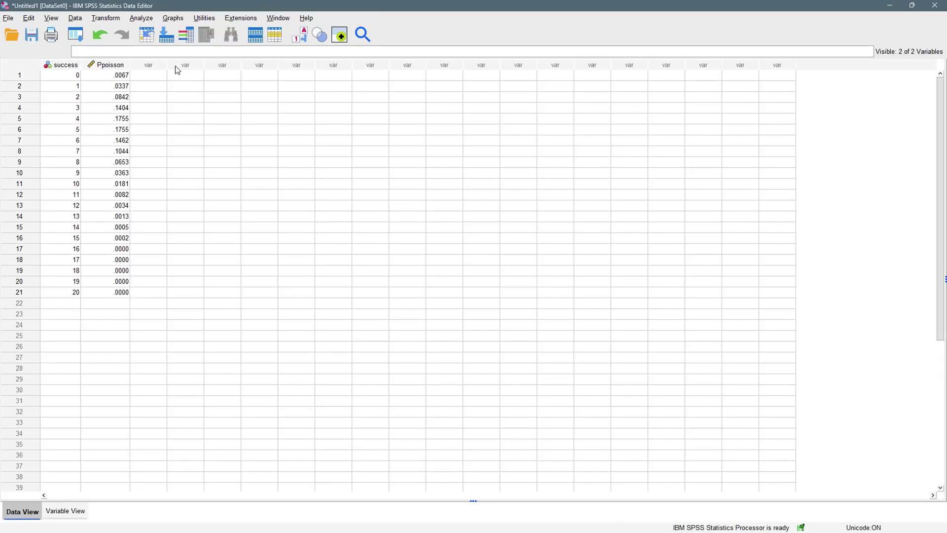
Step: Open Compute Variable and clear the previous numeric expression and target variable name
left_click(151, 65)
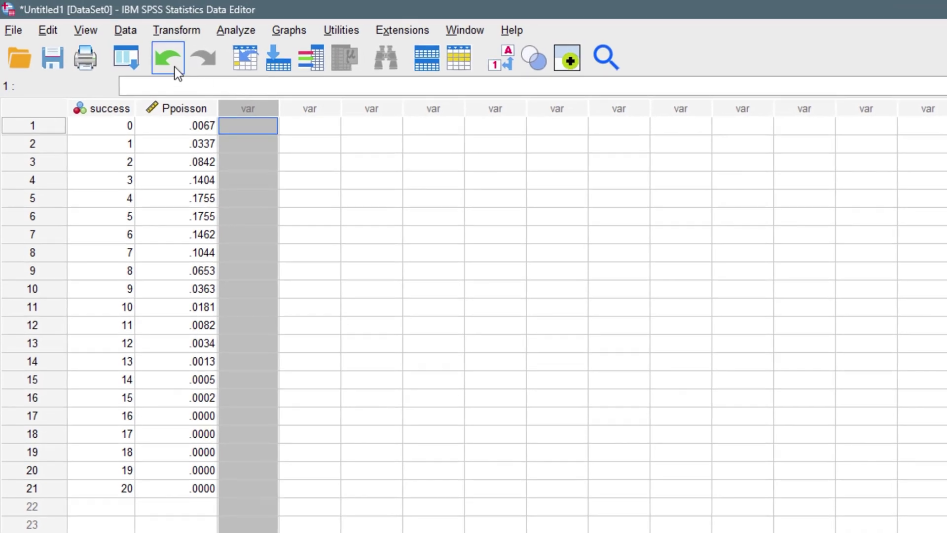
left_click(178, 31)
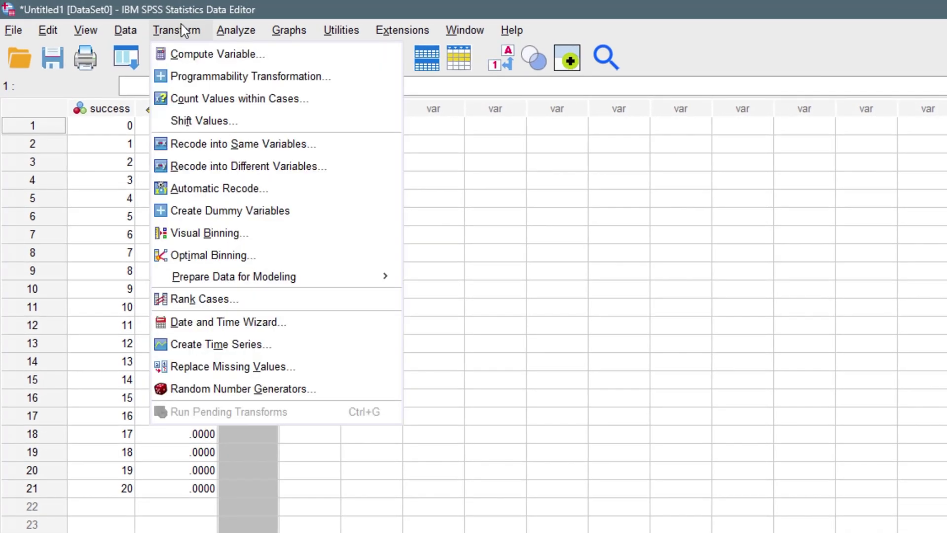
left_click(200, 53)
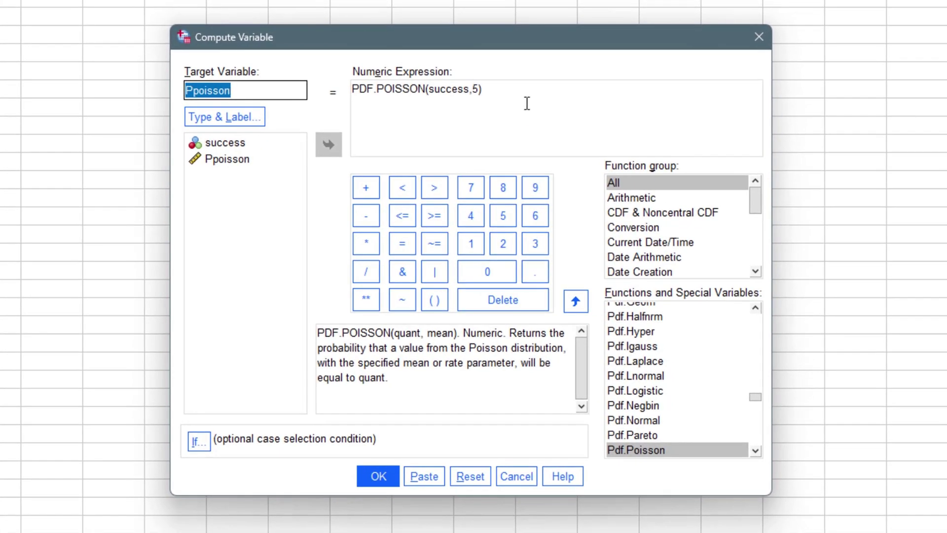
left_click(796, 255)
left_click_drag(503, 86, 316, 79)
key("BackSpace")
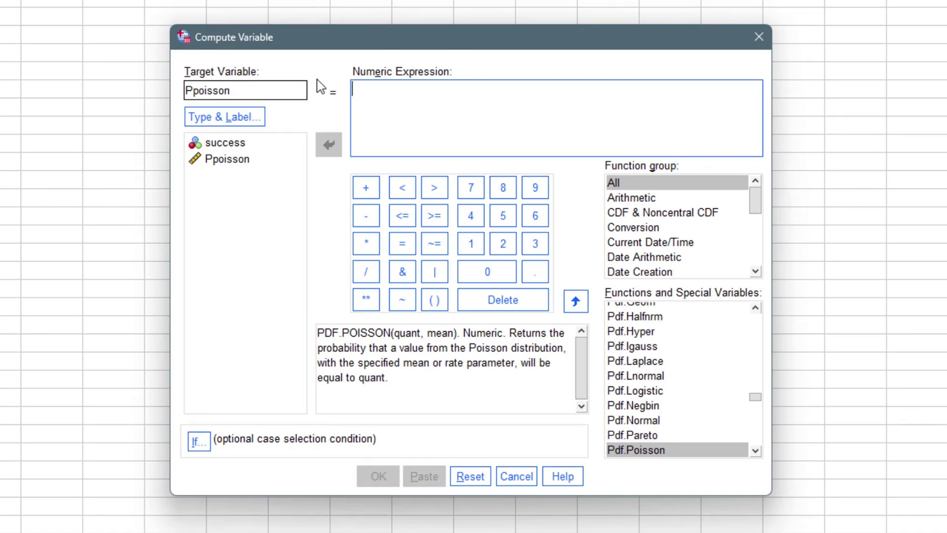
left_click(264, 91)
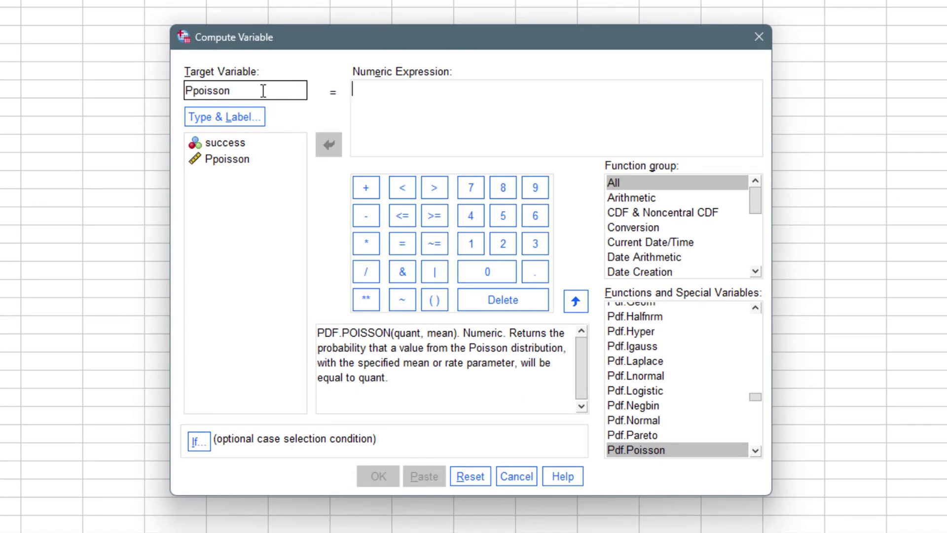
key("BackSpace")
key("BackSpace")
key("BackSpace")
key("BackSpace")
key("BackSpace")
key("BackSpace")
key("BackSpace")
key("BackSpace")
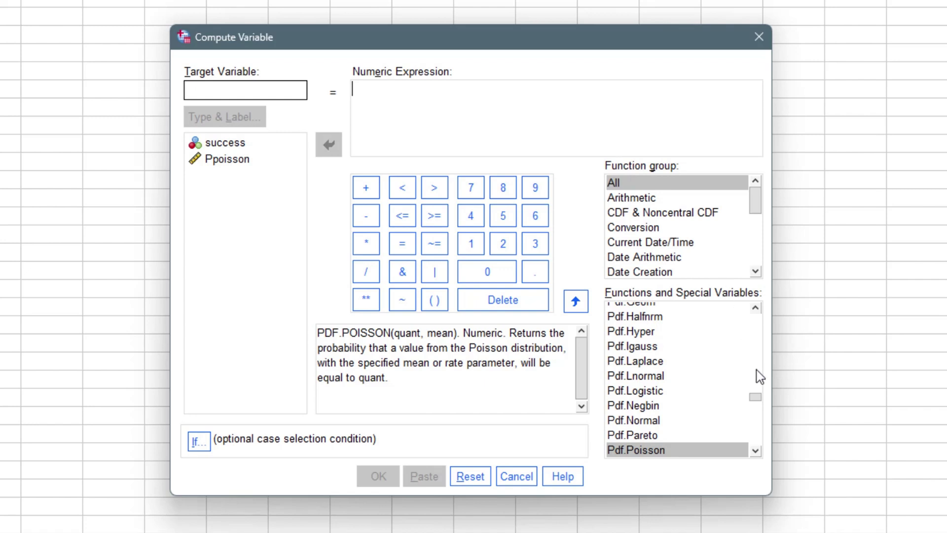
Step: Insert the Cdf.Poisson function into the numeric expression and name the target variable cdfPoisson
left_click_drag(756, 397, 760, 337)
double_click(673, 342)
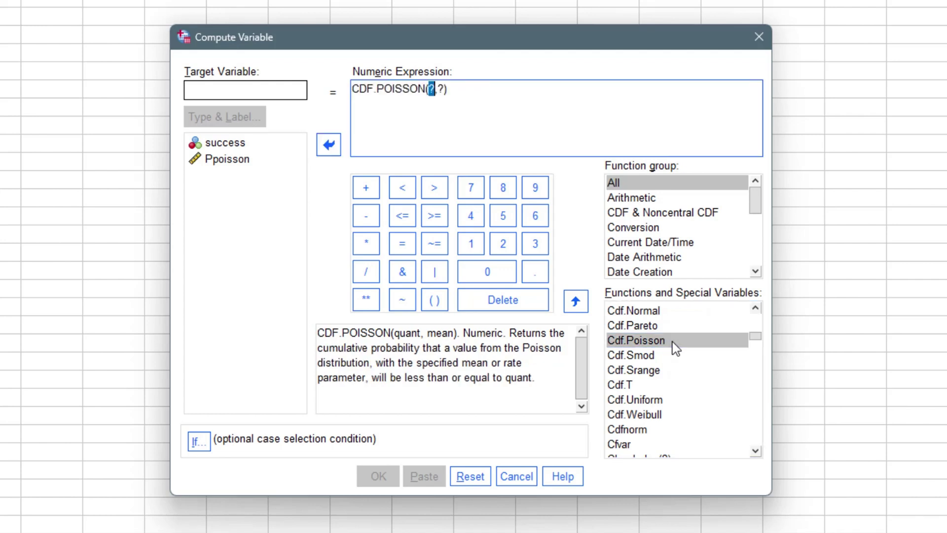
left_click(242, 87)
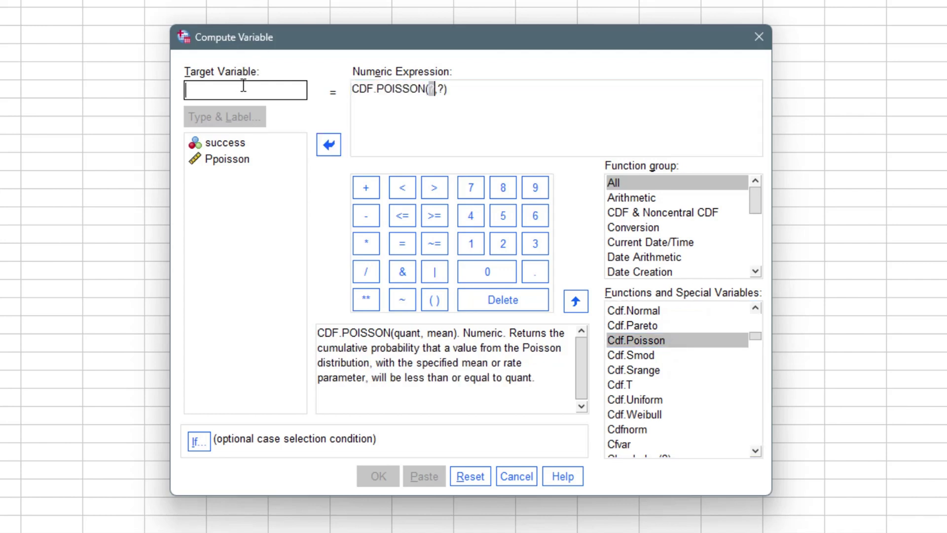
type("cdf")
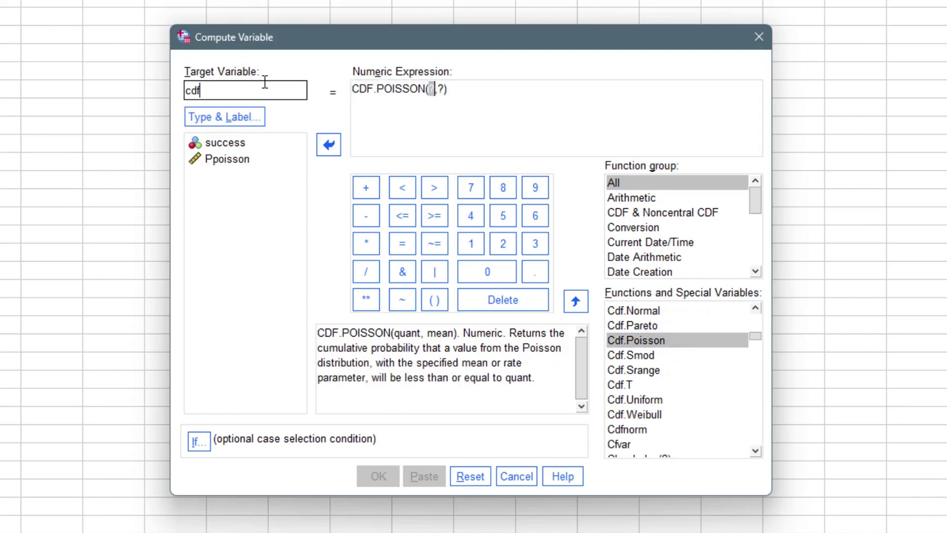
type("Poisson")
Step: Complete the expression as CDF.POISSON(success,5) and compute the variable
left_click(234, 146)
left_click(328, 144)
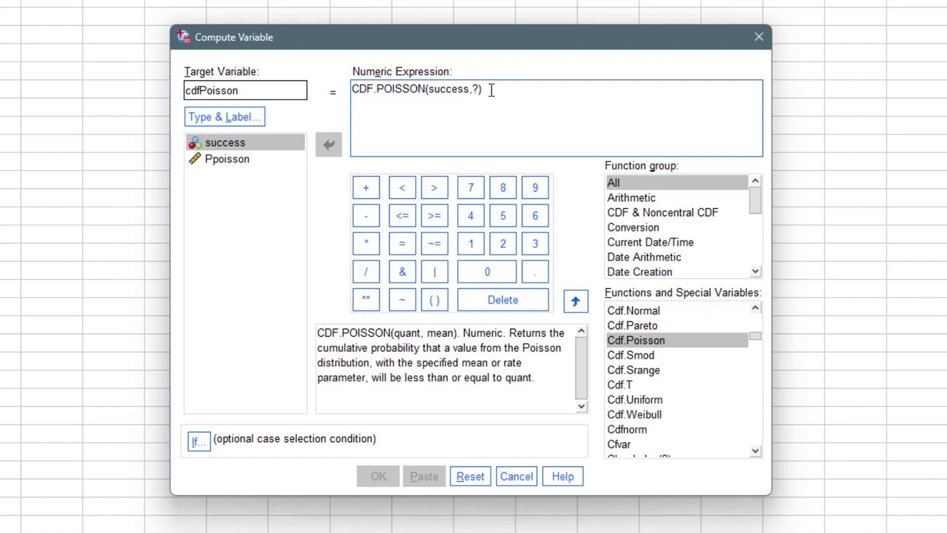
key("BackSpace")
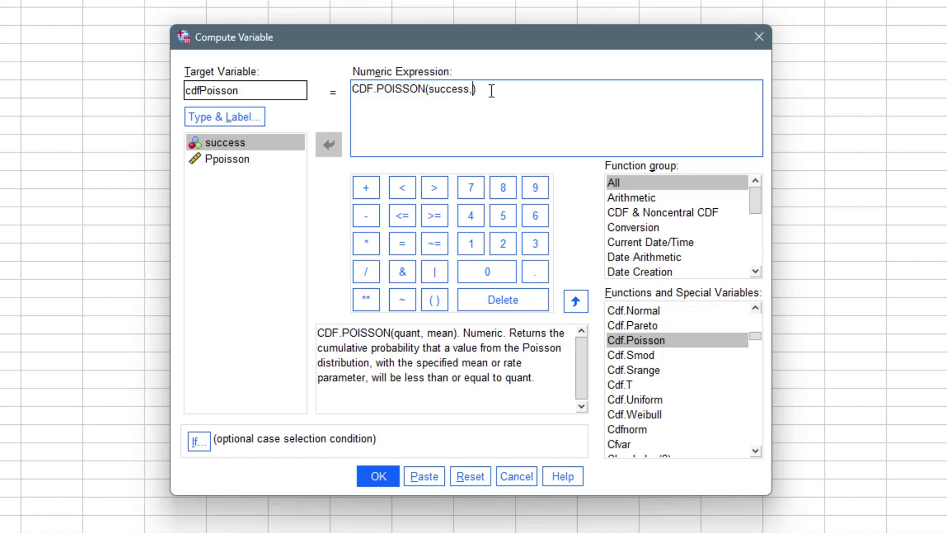
type("5")
left_click(378, 477)
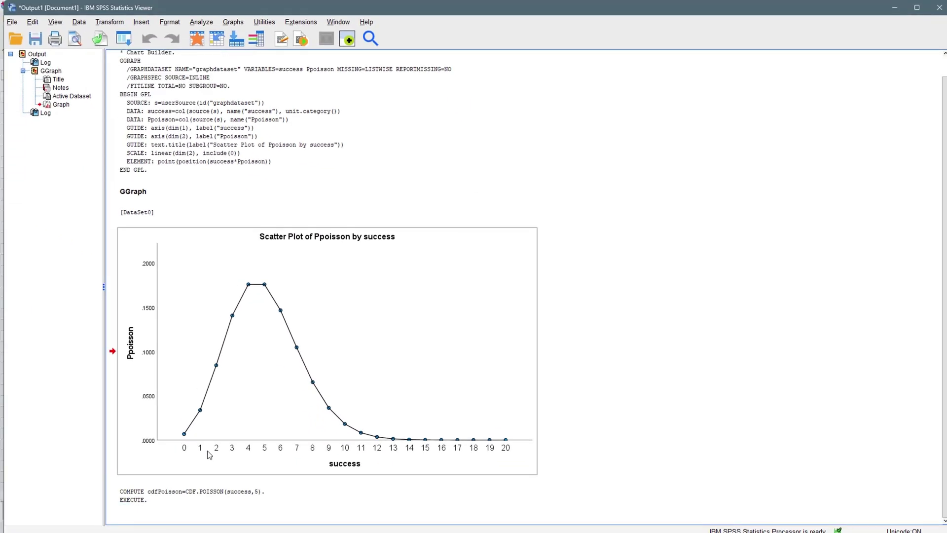
Step: Return to the dataset window, set the decimals of cdfPoisson to 4 and go back to the data values
mouse_move(697, 529)
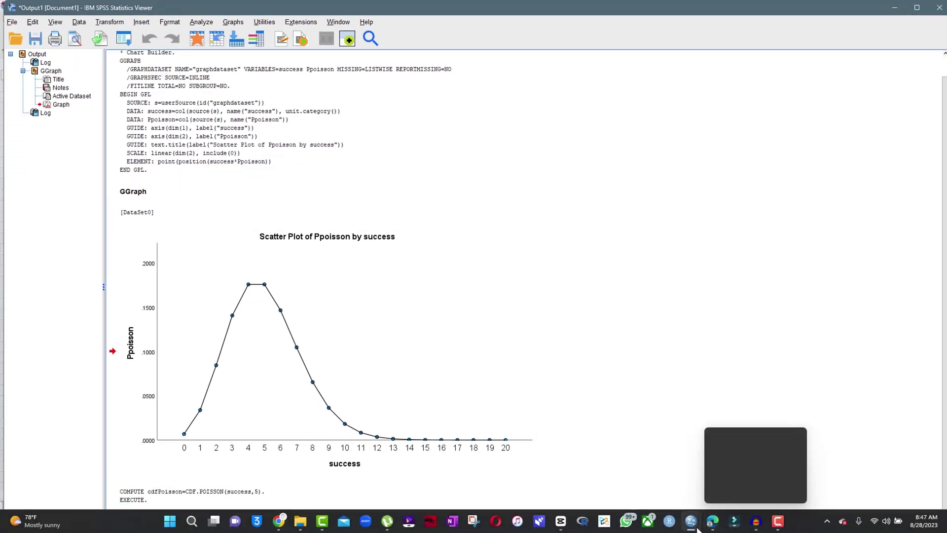
left_click(657, 484)
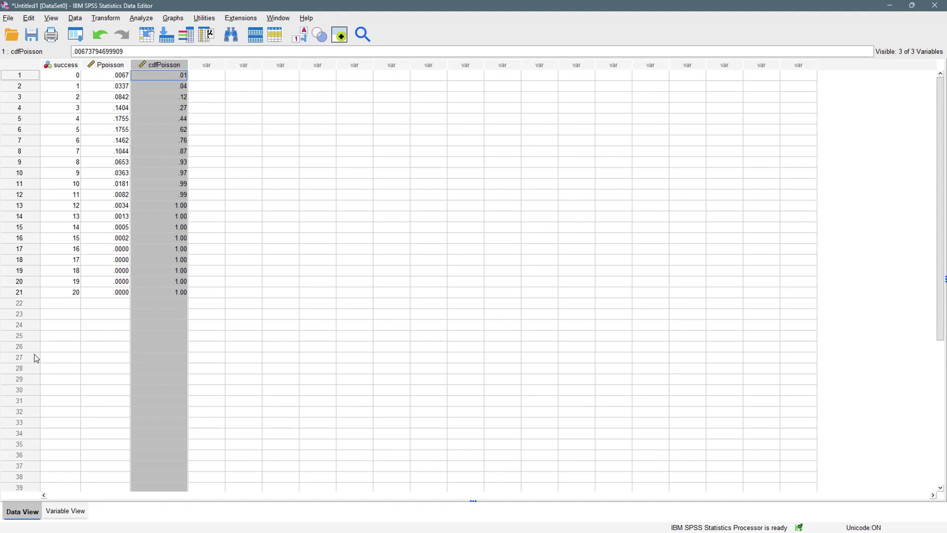
left_click(64, 512)
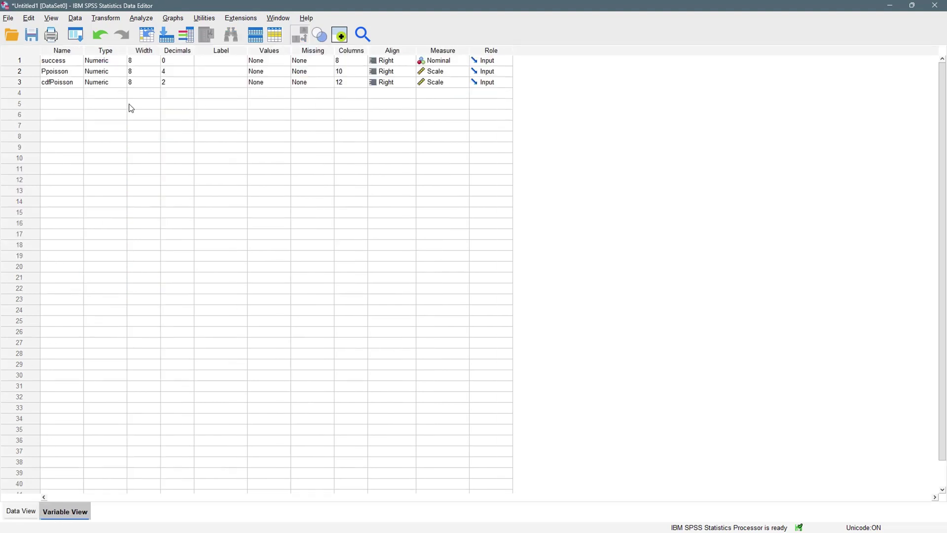
left_click(193, 82)
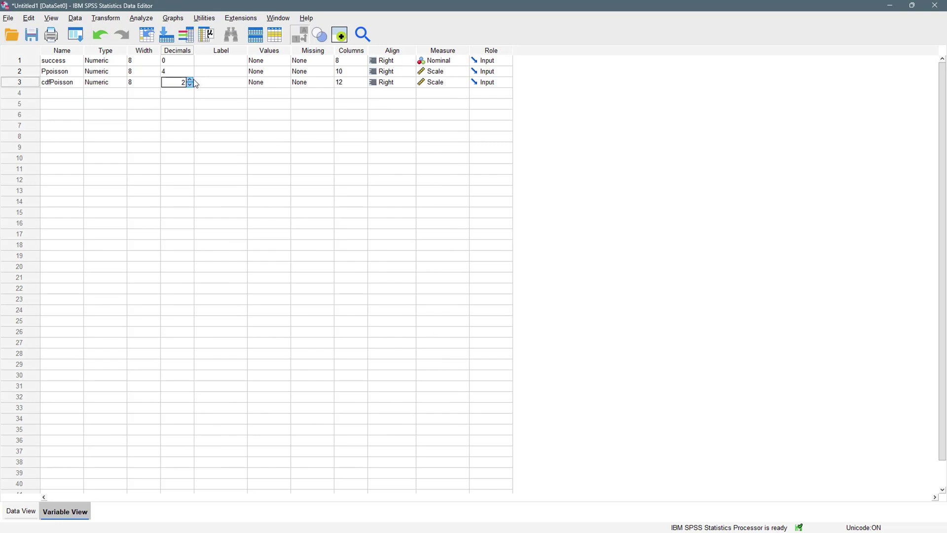
left_click(20, 511)
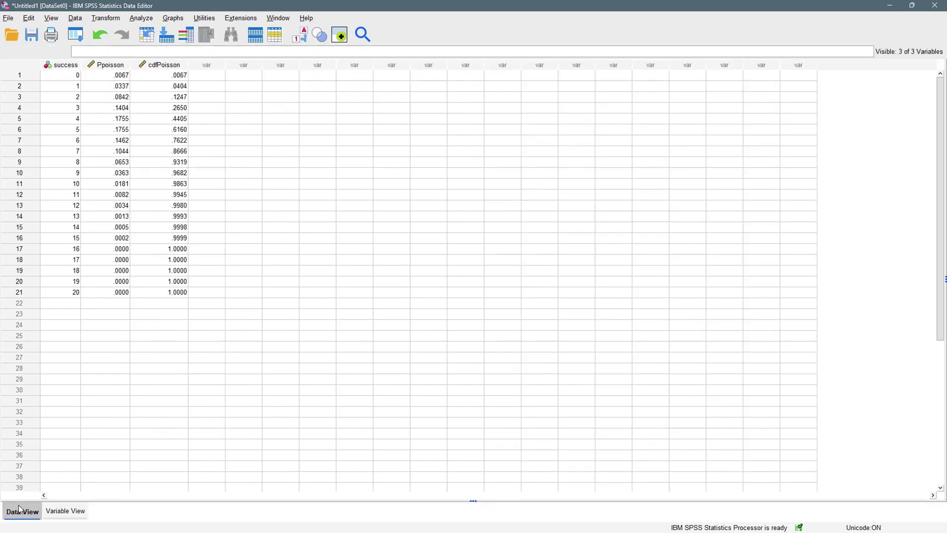
Step: Create a simple scatter plot in the Chart Builder with cdfPoisson on the y-axis and success on the x-axis
left_click(231, 294)
left_click(252, 155)
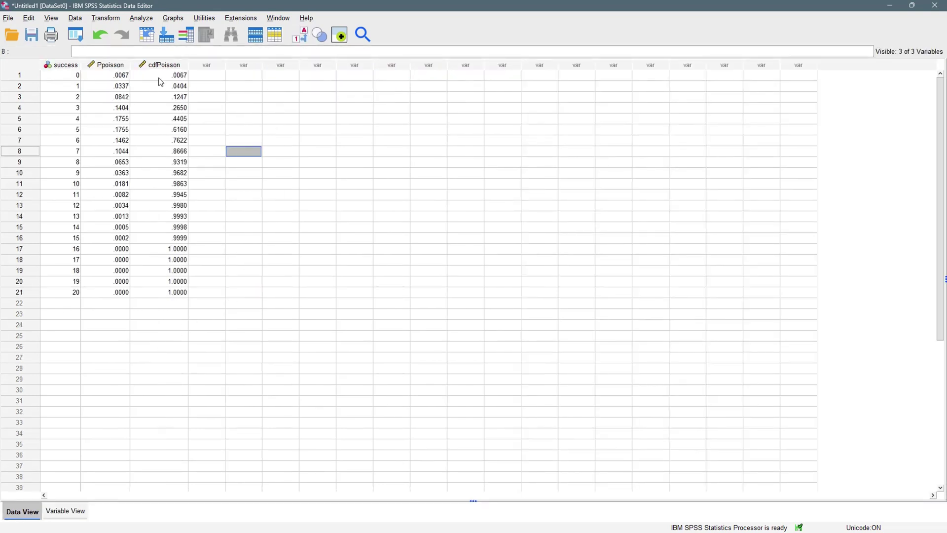
left_click(168, 65)
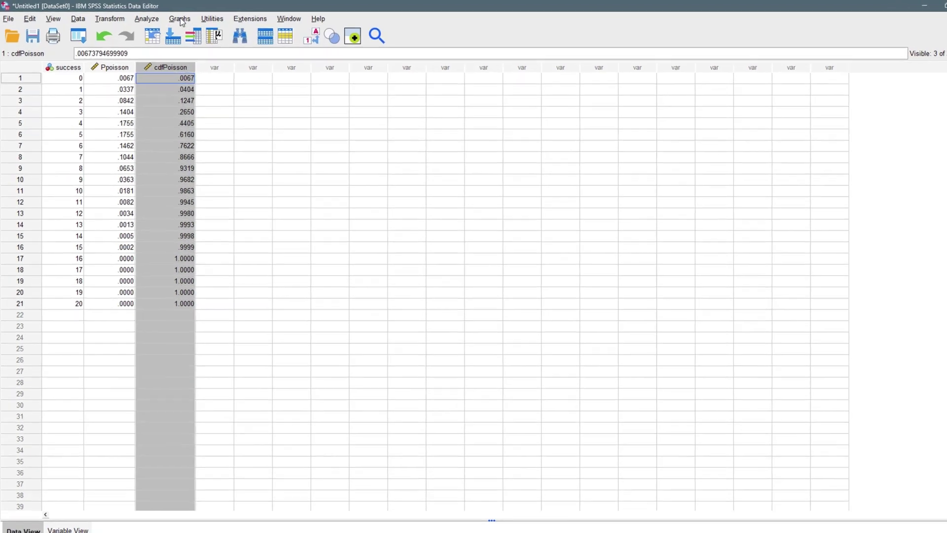
left_click(173, 18)
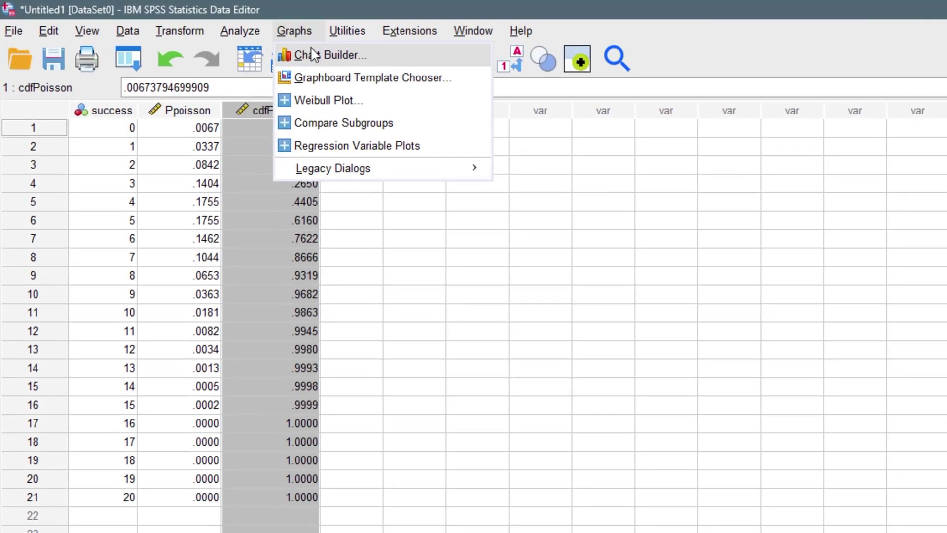
left_click(312, 54)
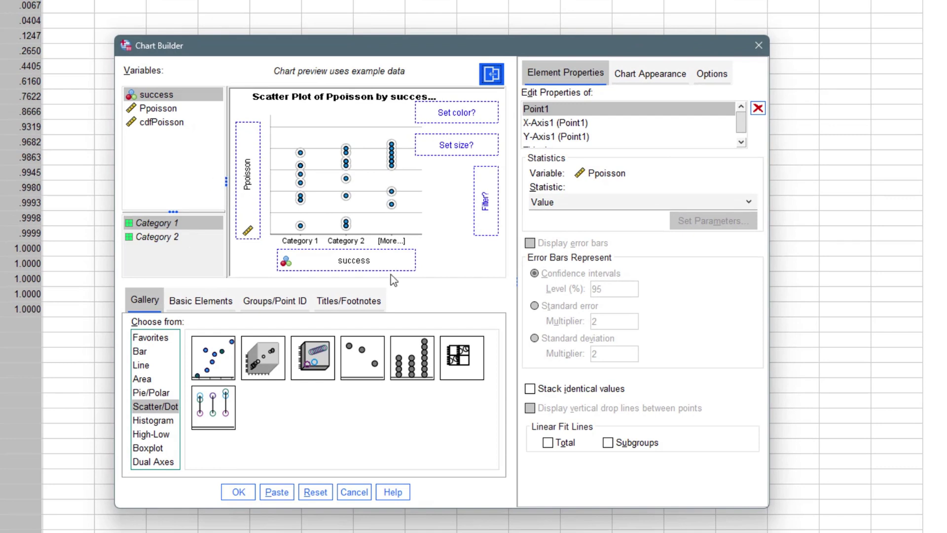
left_click_drag(328, 271, 345, 260)
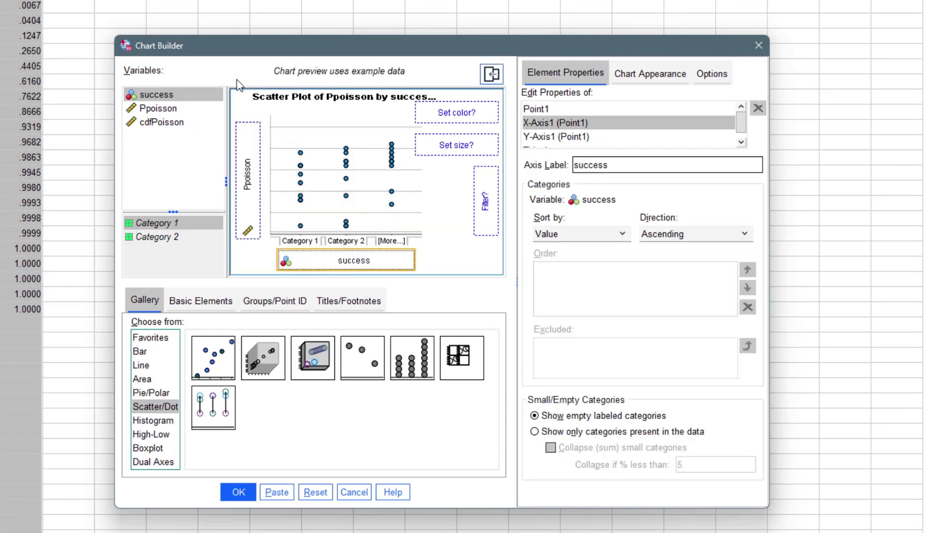
mouse_move(255, 172)
left_mouse_down()
mouse_move(138, 163)
mouse_move(153, 123)
mouse_move(190, 131)
mouse_move(247, 175)
left_mouse_up()
left_click(253, 492)
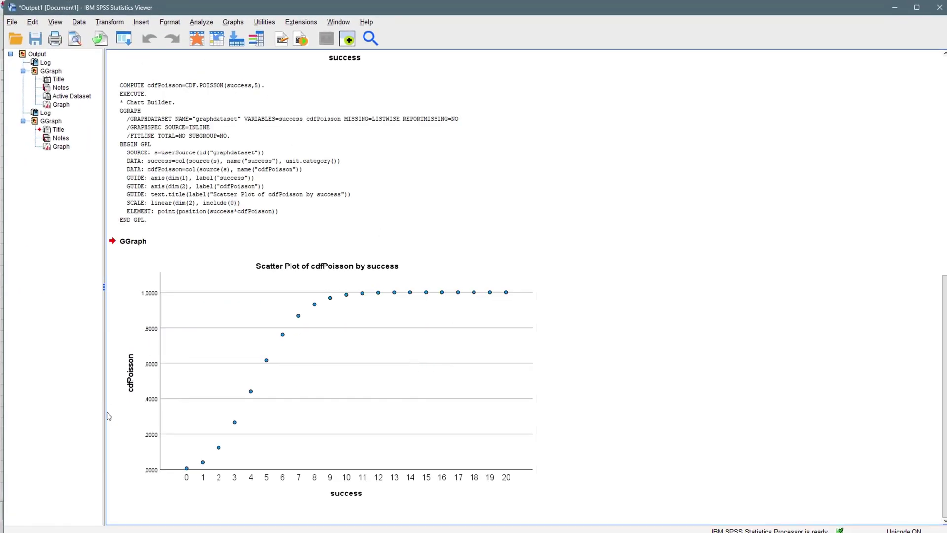
Step: Open the cdfPoisson scatter plot for editing and hide its grid lines
double_click(400, 347)
right_click(598, 317)
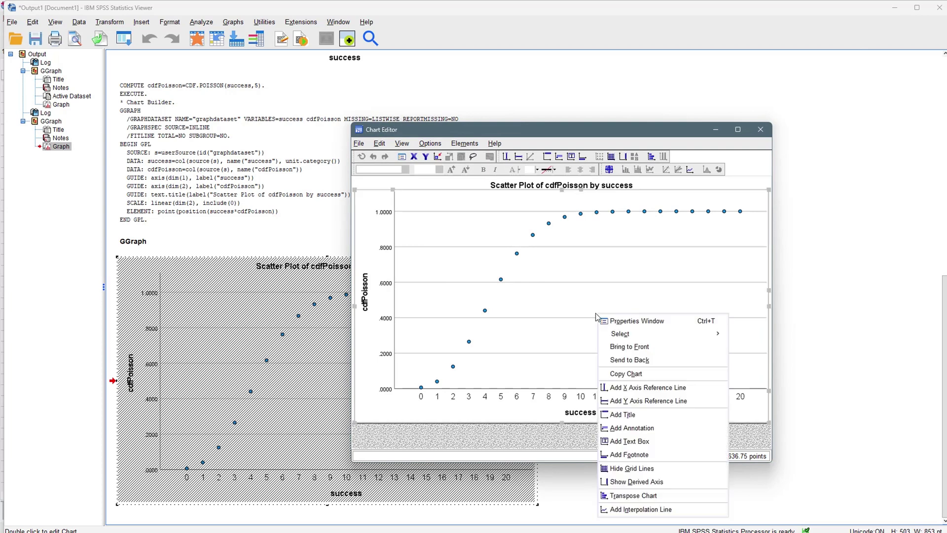
left_click(635, 469)
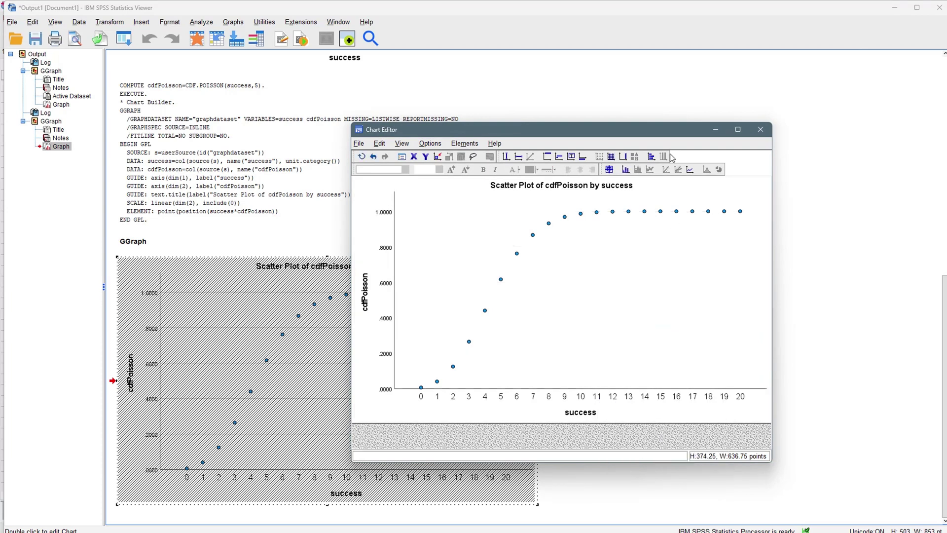
Step: Add a straight interpolation line through the points of the cdfPoisson chart
left_click(691, 170)
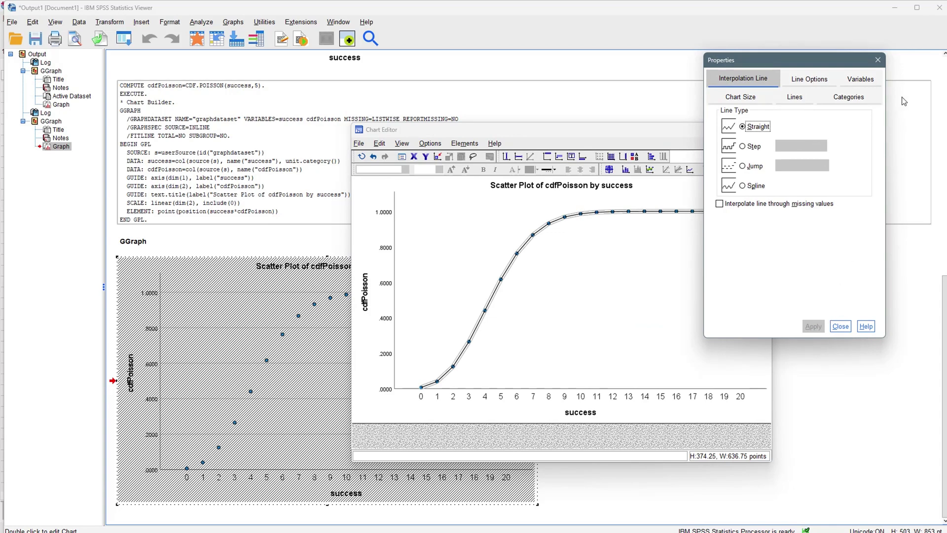
left_click(878, 60)
left_click(688, 267)
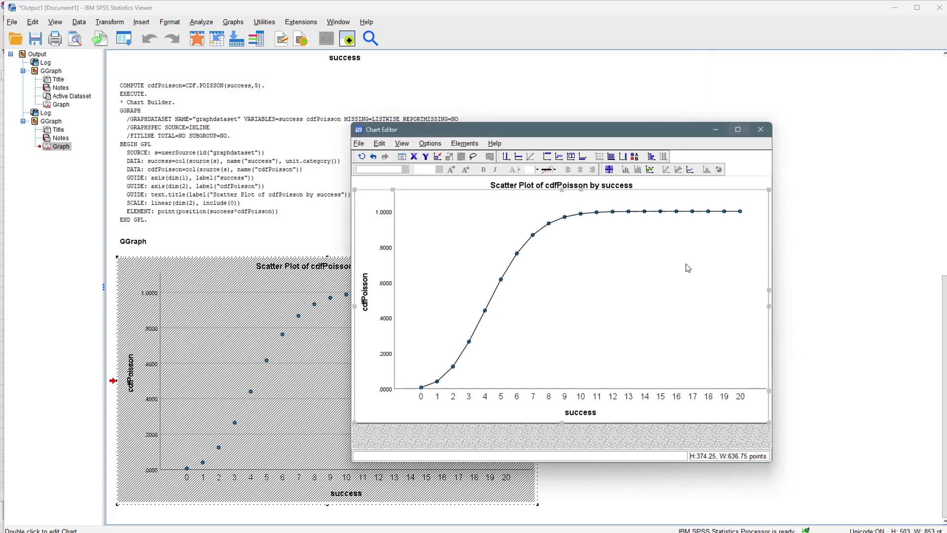
left_click(675, 247)
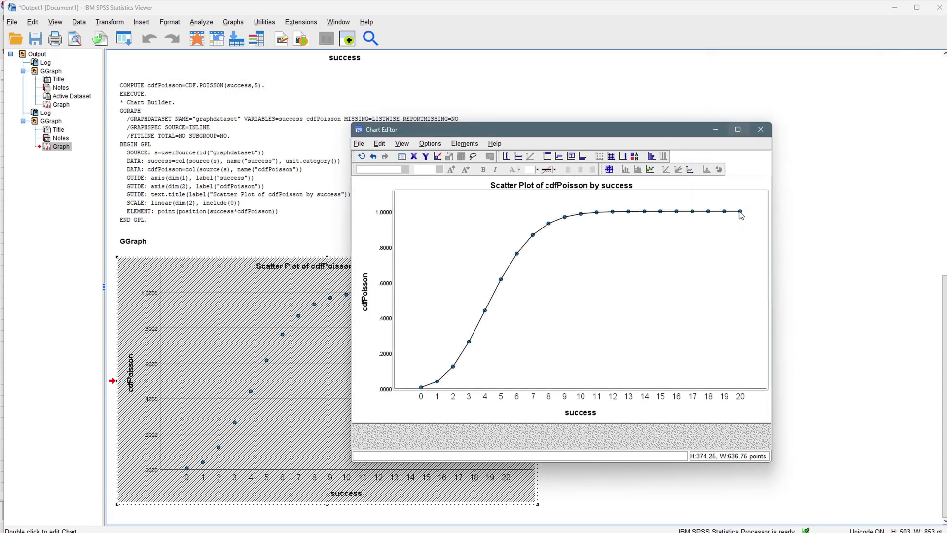
Step: Delete the interpolation line from the cdfPoisson chart and dismiss the chart properties
left_click(742, 211)
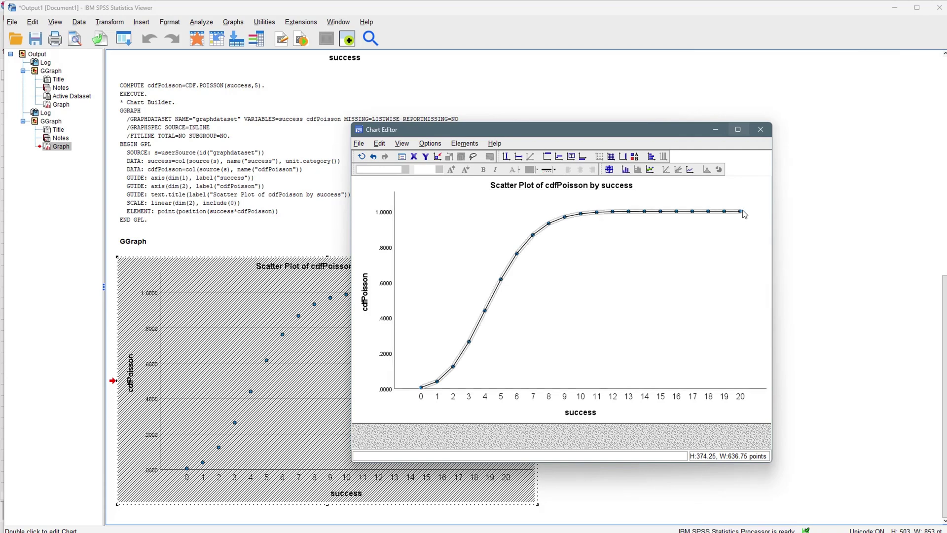
key("Delete")
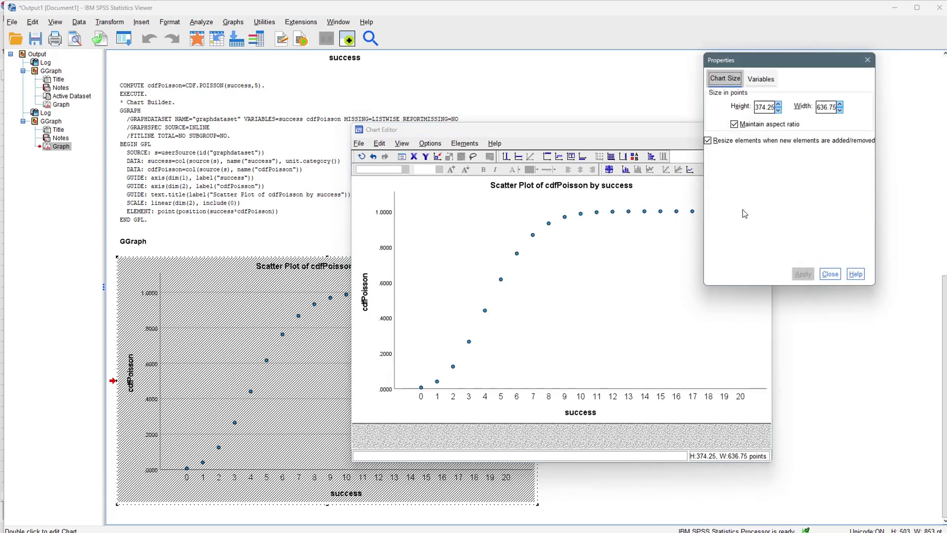
left_click(867, 60)
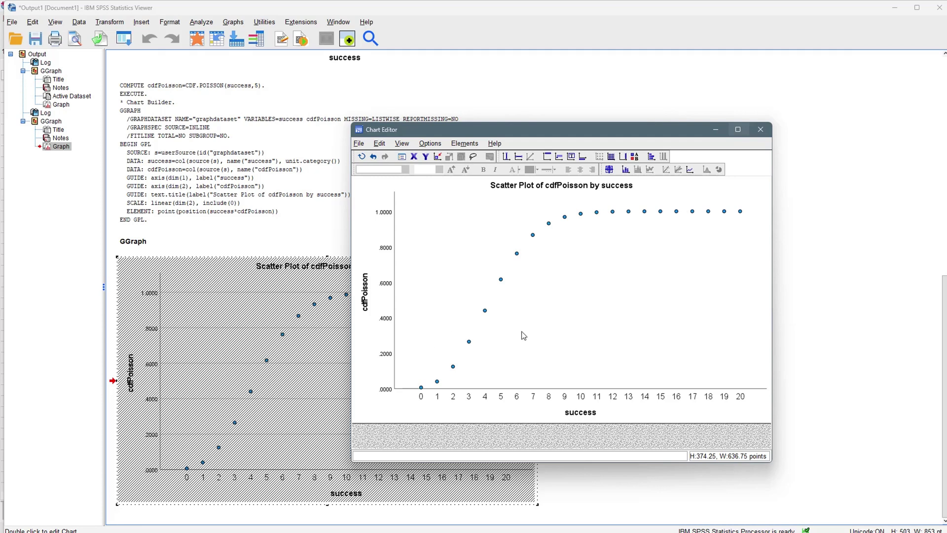
Step: Select the data points and connect them again with a straight interpolation line
left_click(422, 388)
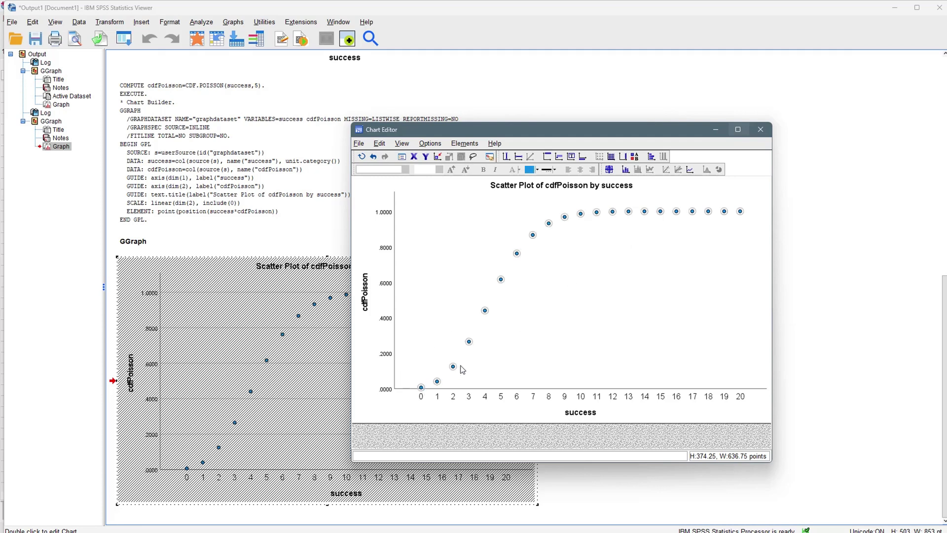
left_click(690, 170)
left_click(874, 62)
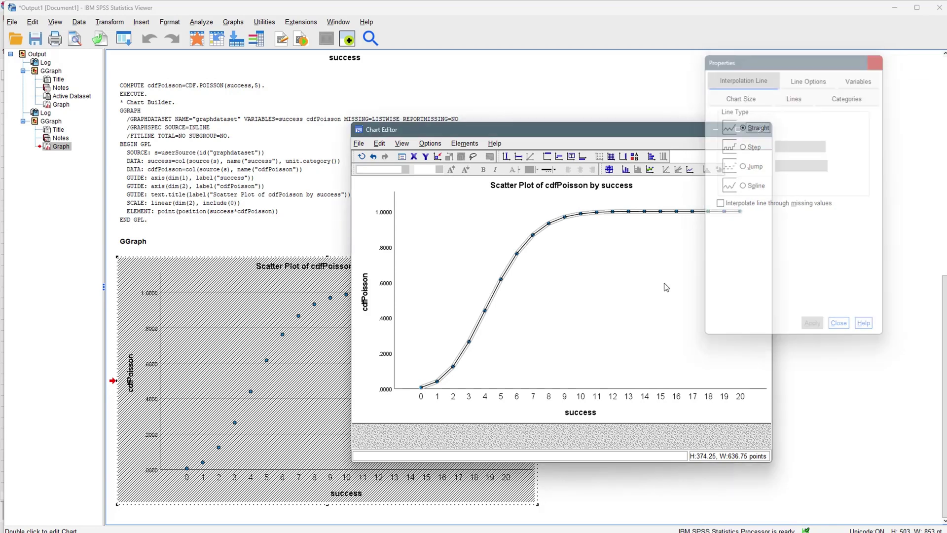
left_click(599, 232)
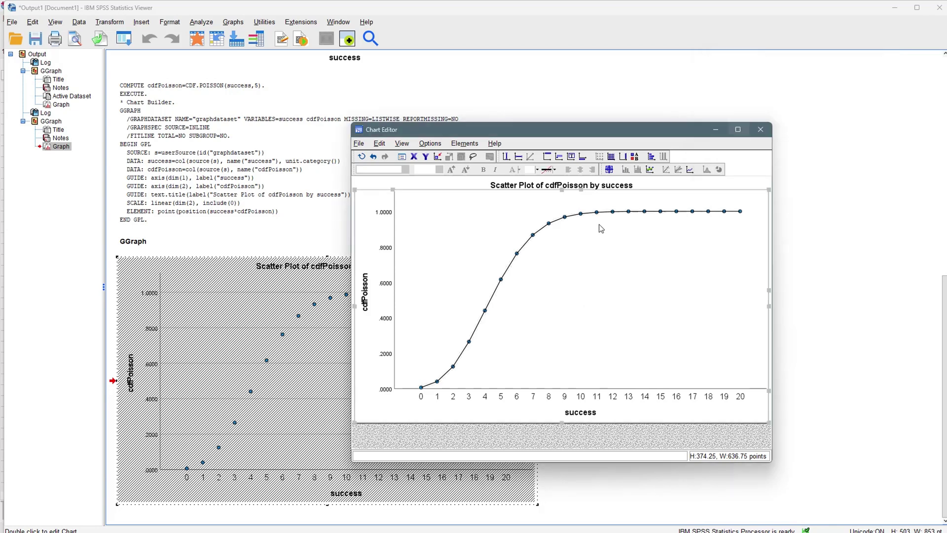
Step: Delete the point markers from the cdfPoisson chart, keeping the interpolation line, and close the chart editor
left_click(741, 212)
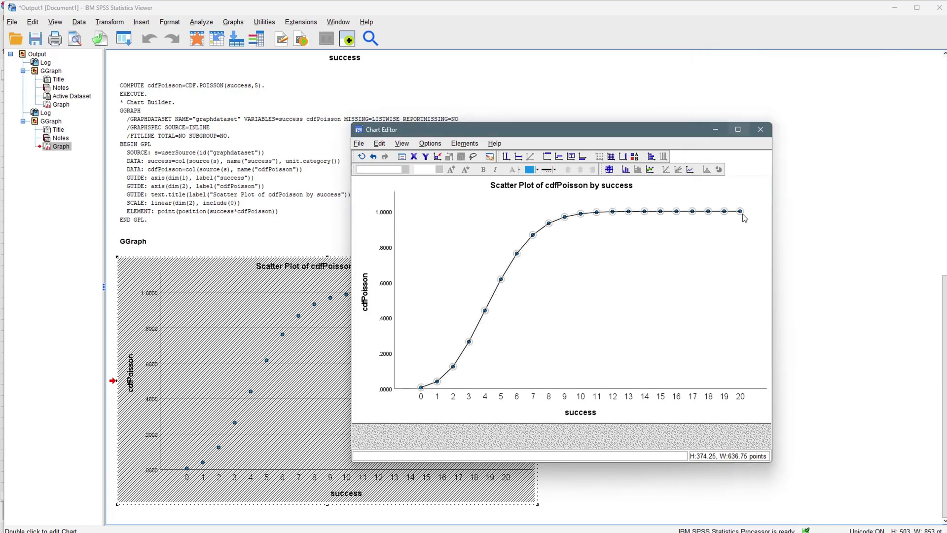
key("Delete")
key("ctrl+t")
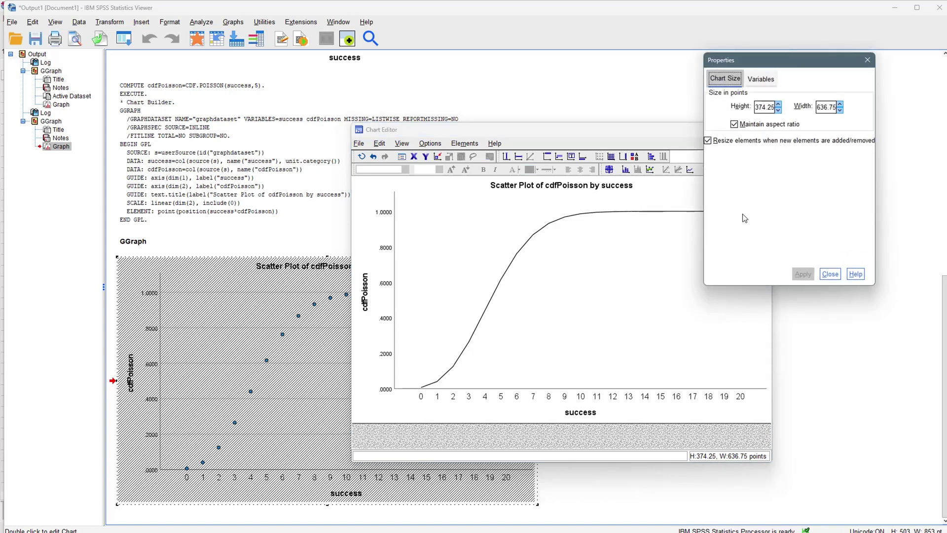
left_click(867, 60)
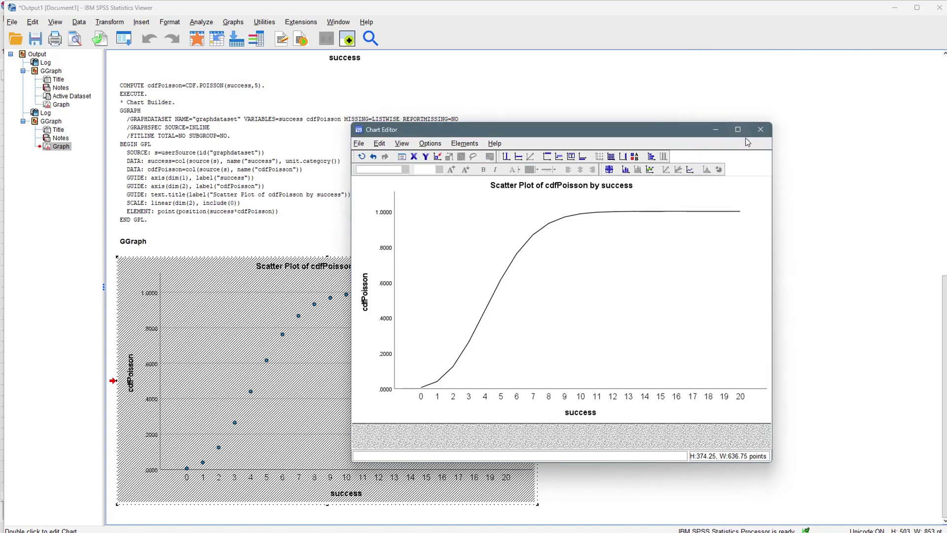
left_click(761, 129)
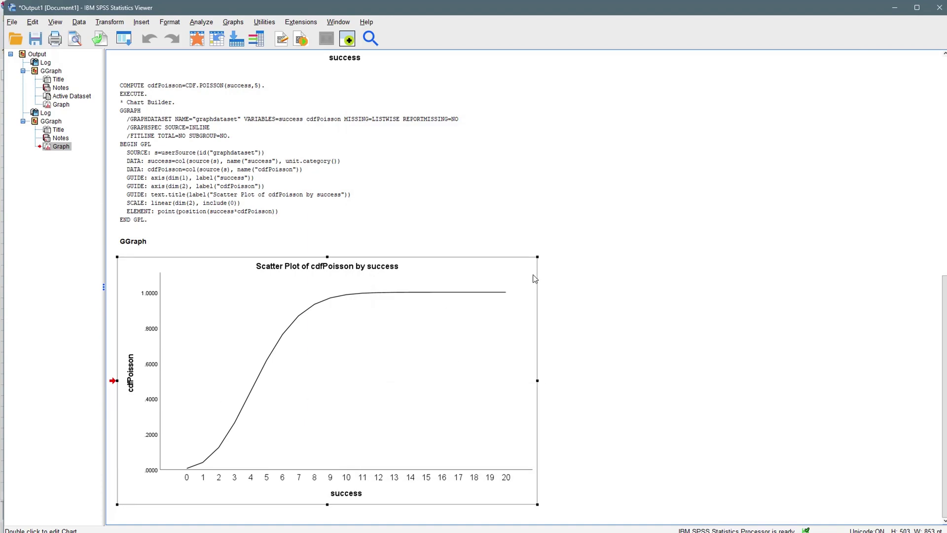
scroll(434, 248, "up", 3)
scroll(431, 253, "down", 3)
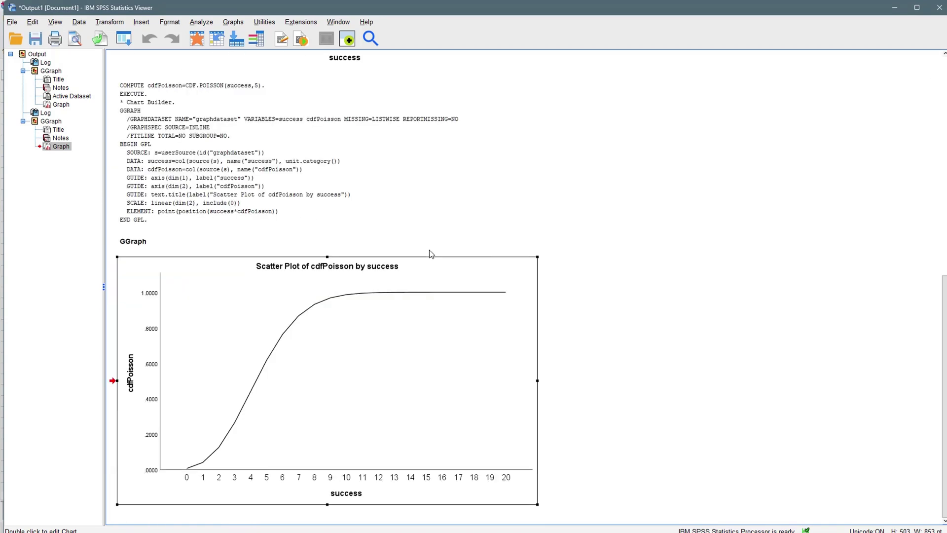